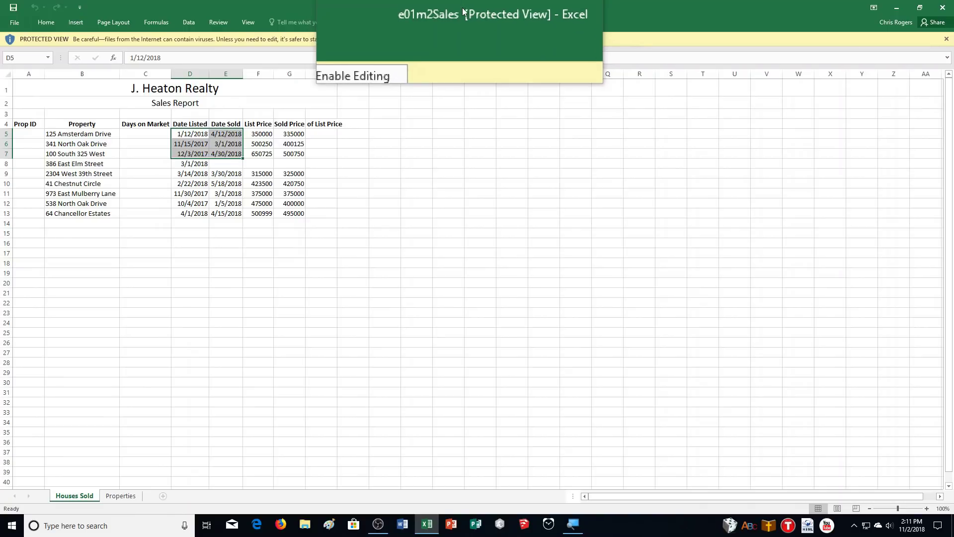
Step: Enable editing on the protected e01m2Sales workbook and zoom in on the sales sheet
left_click(397, 39)
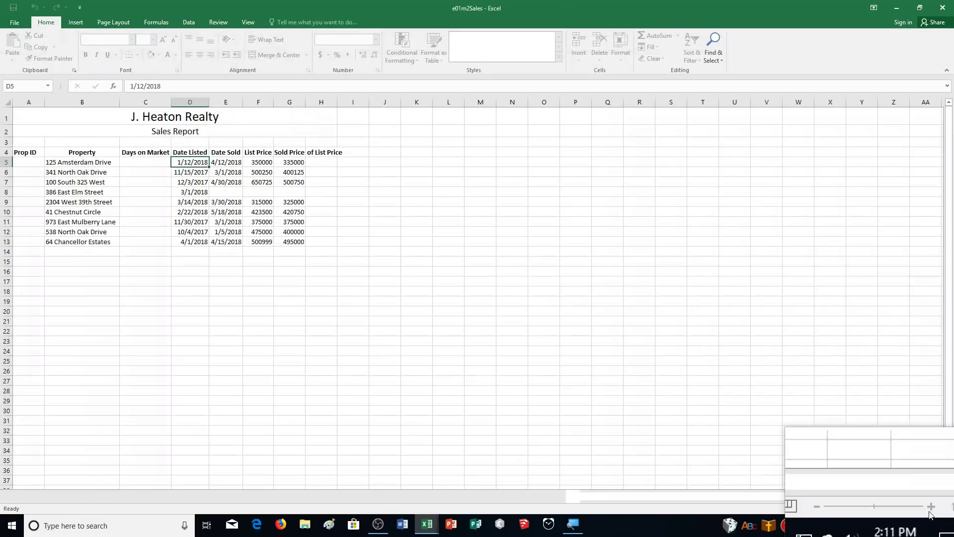
left_click(927, 508)
left_click(925, 508)
left_click(925, 508)
left_click(925, 508)
left_click(925, 508)
left_click(925, 508)
left_click(926, 508)
left_click(925, 508)
left_click(926, 508)
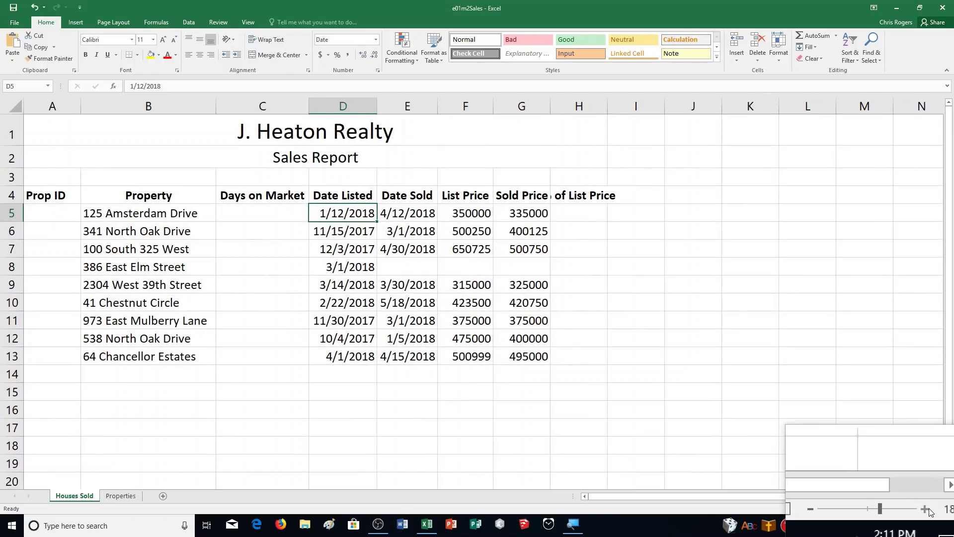
left_click(925, 508)
left_click(925, 508)
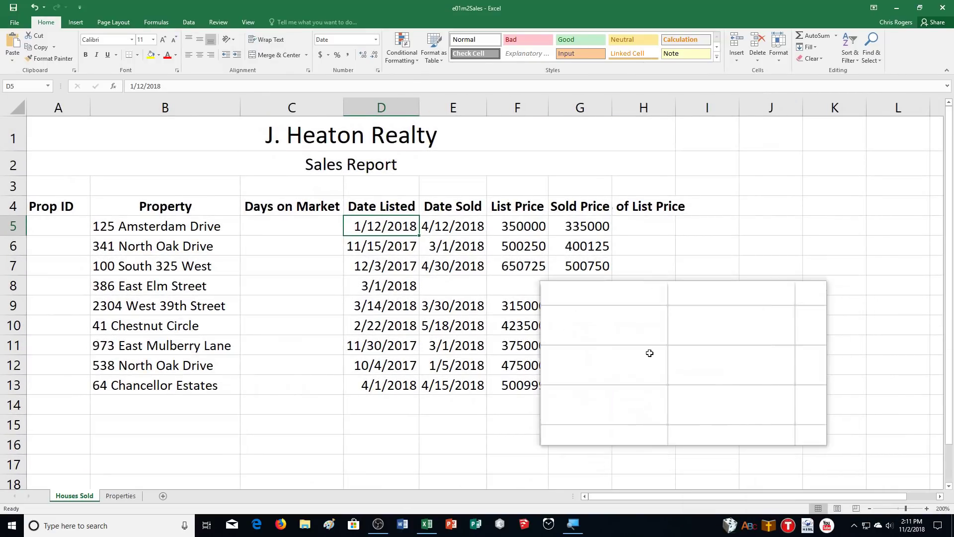
Step: Save the workbook to Documents > CA Demonstration as e01m2Sales with the student's name appended
left_click(13, 24)
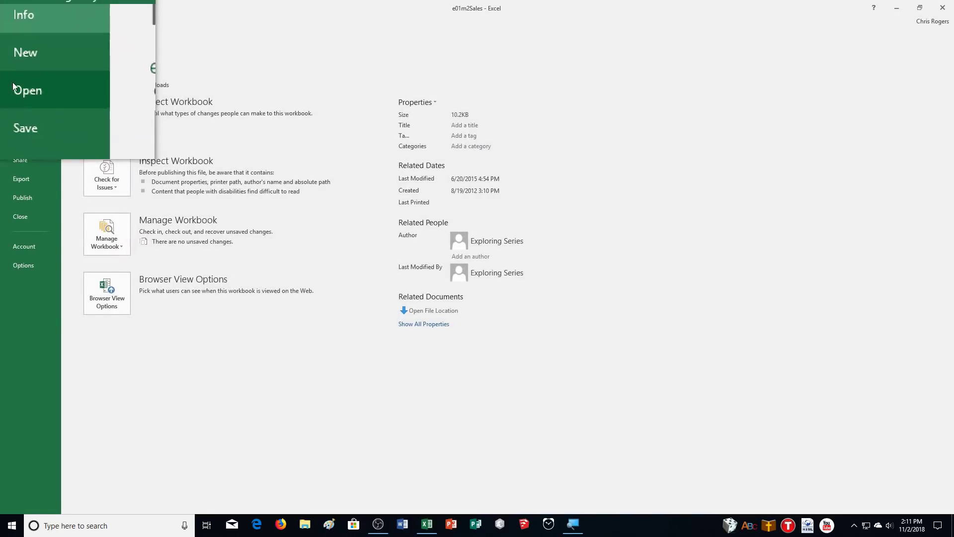
left_click(23, 123)
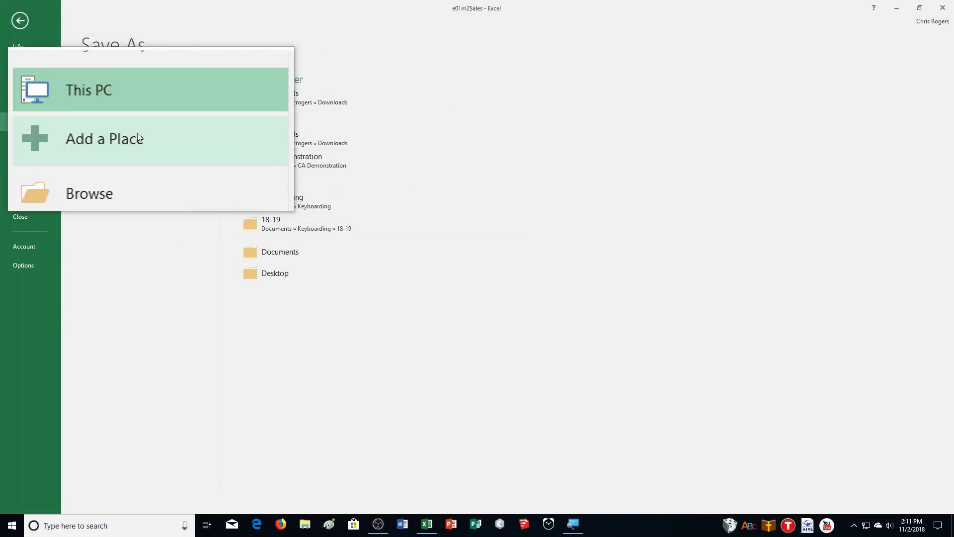
left_click(125, 161)
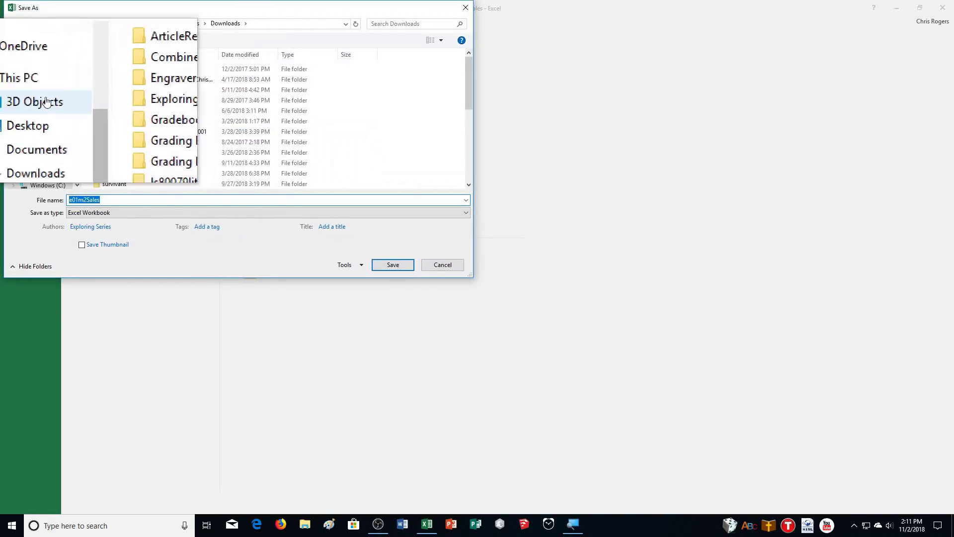
left_click(19, 127)
double_click(137, 91)
left_click(137, 200)
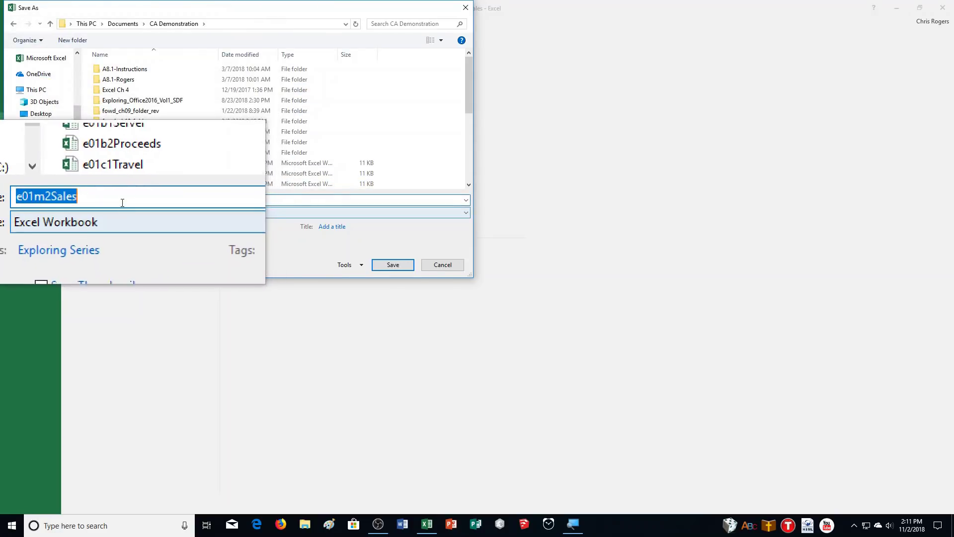
left_click(138, 203)
type("_RogersMister")
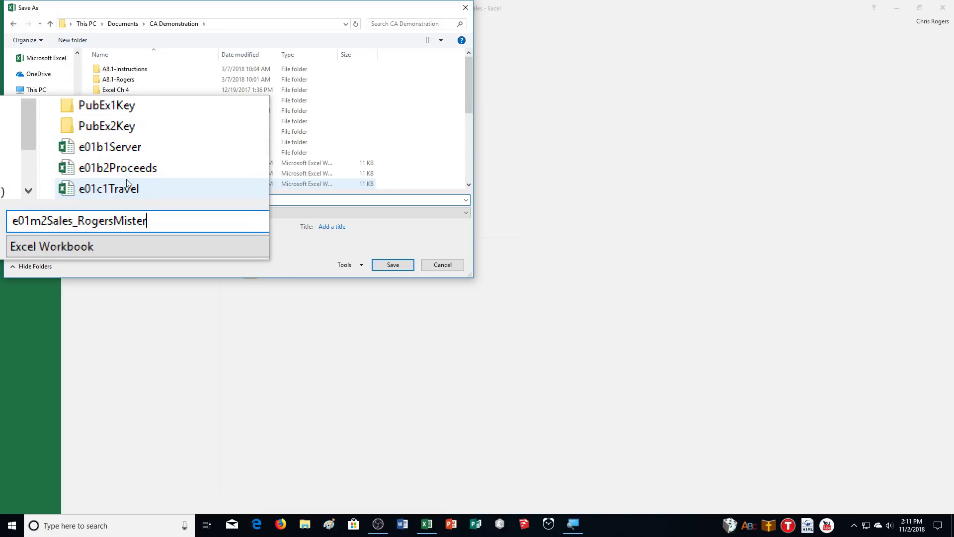
key("Return")
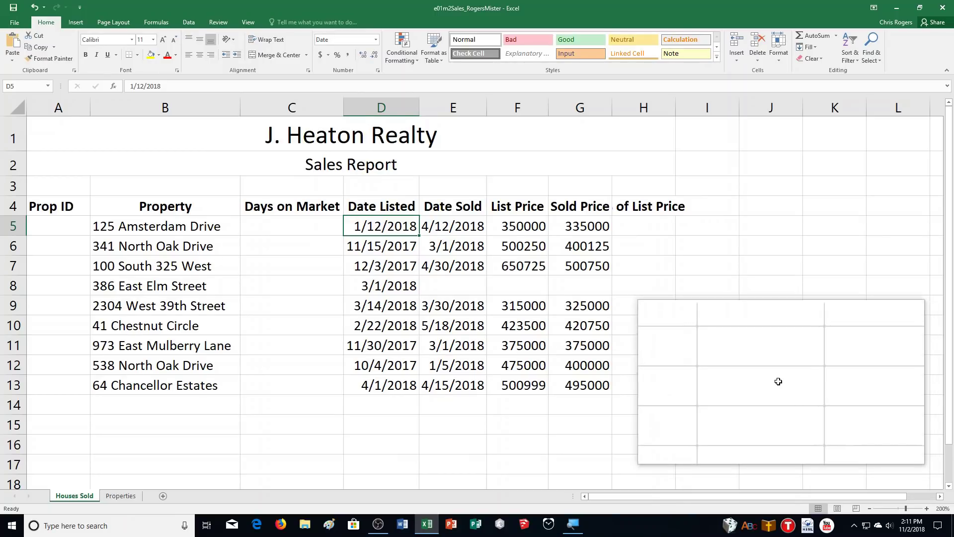
Step: Delete the 386 East Elm Street row and fill Prop IDs 2018-001 onward down from A5
left_click(13, 286)
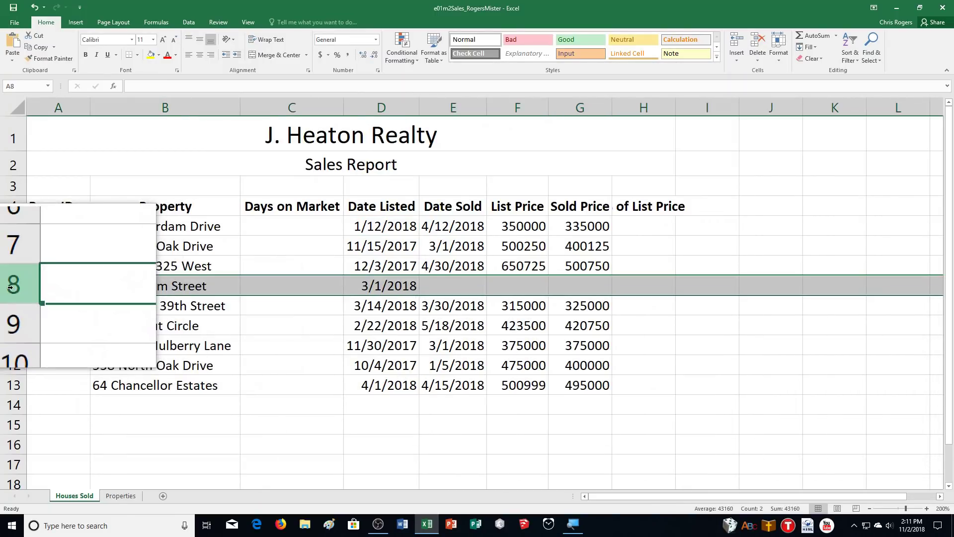
left_click(763, 45)
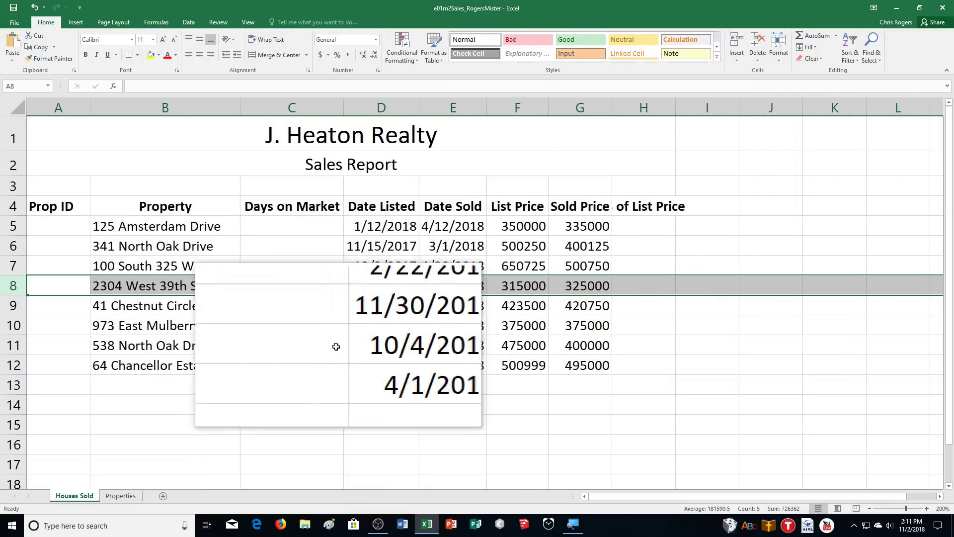
left_click(67, 227)
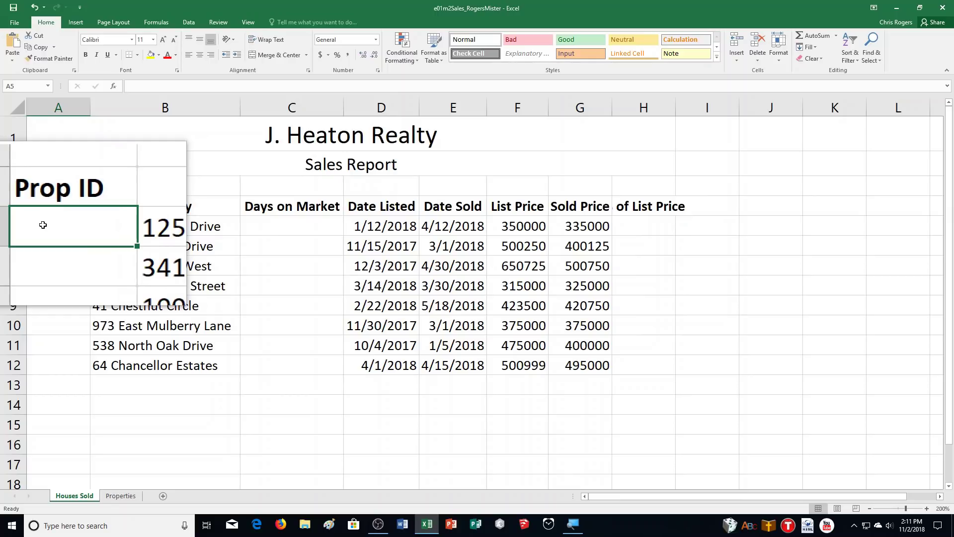
type("2018")
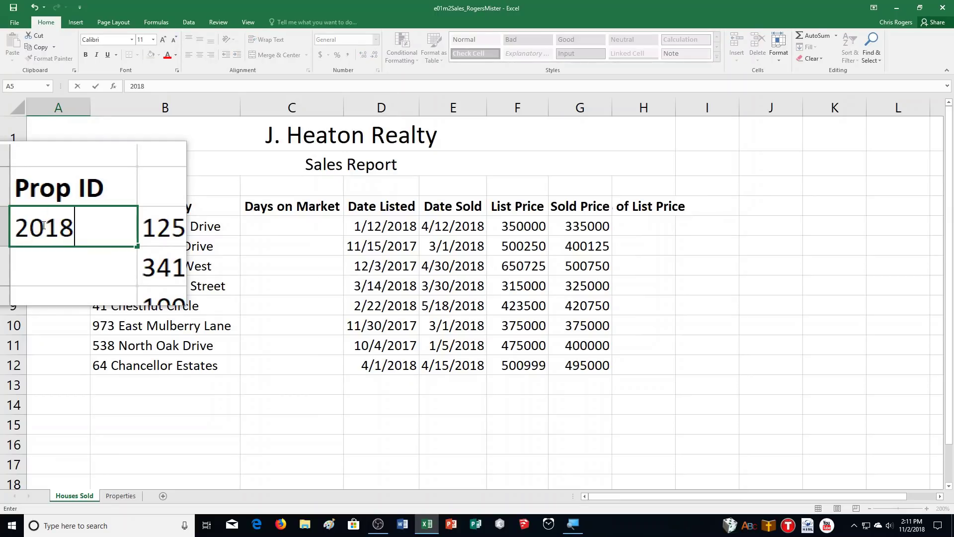
type("-001")
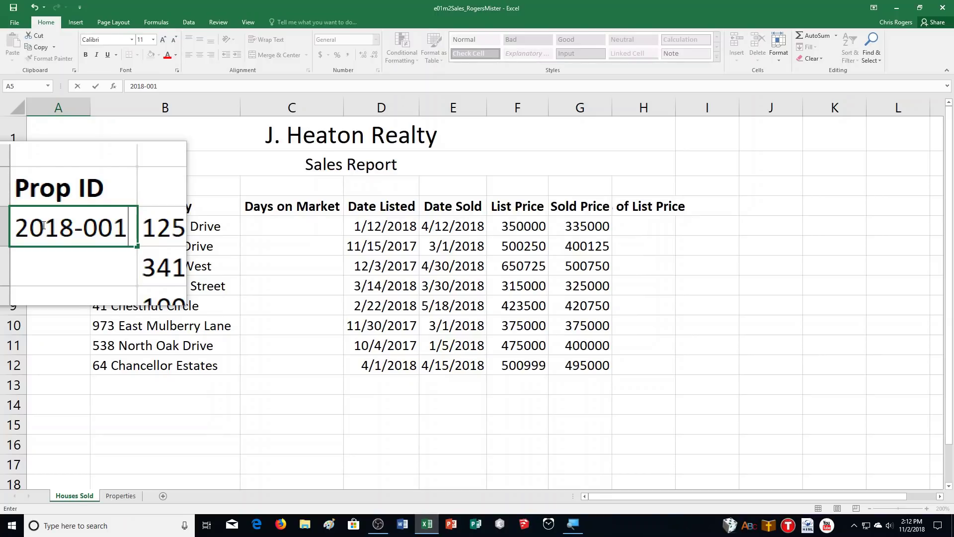
key("Return")
left_click(81, 227)
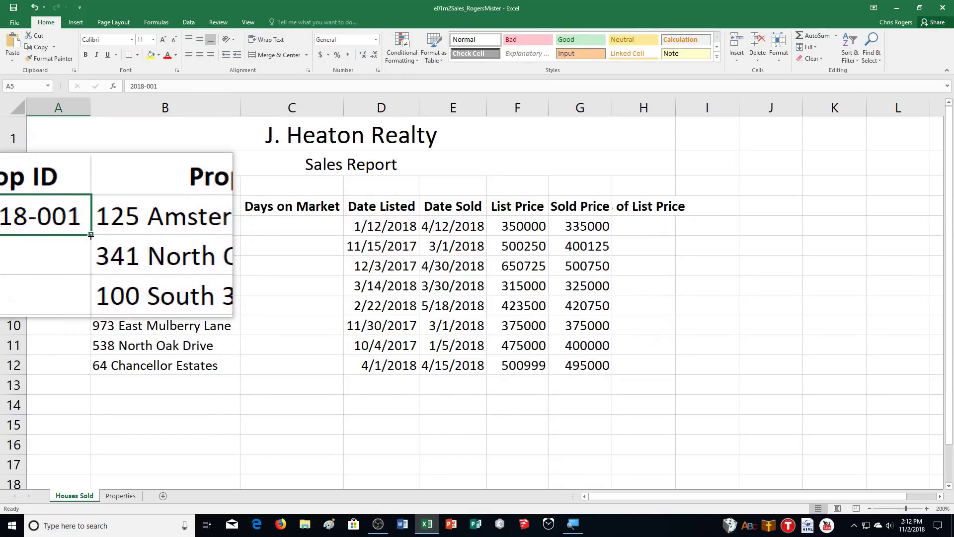
double_click(91, 236)
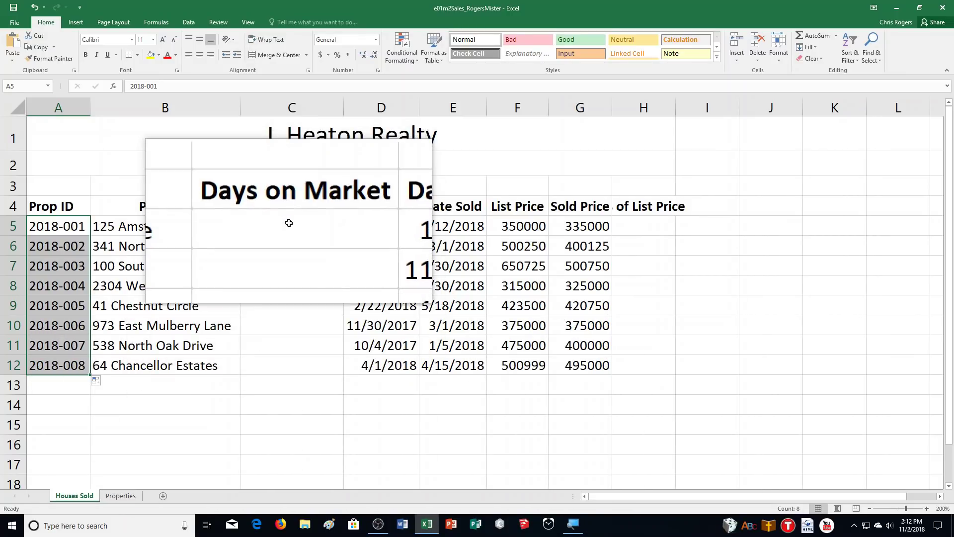
Step: Enter the formula =E5-D5 in C5 for Days on Market
left_click(289, 220)
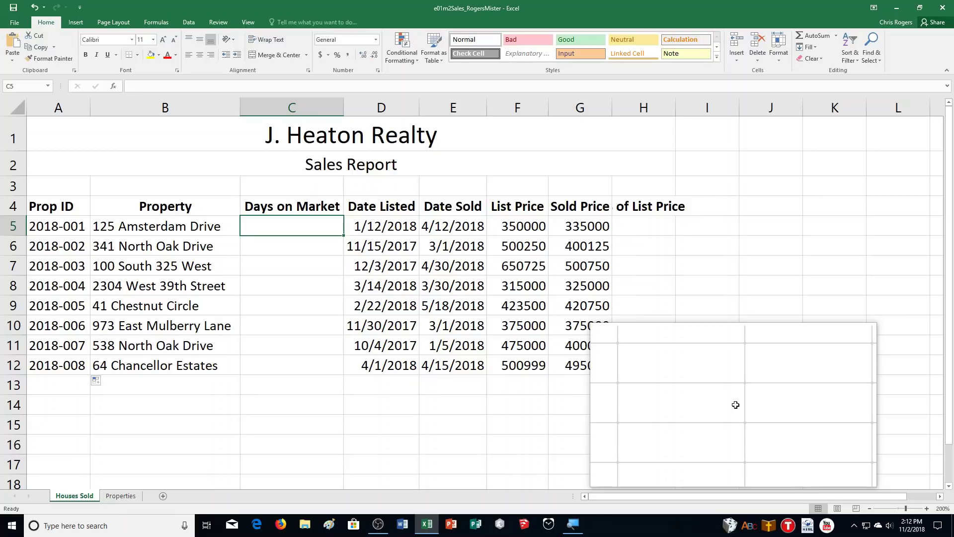
left_click_drag(736, 405, 285, 421)
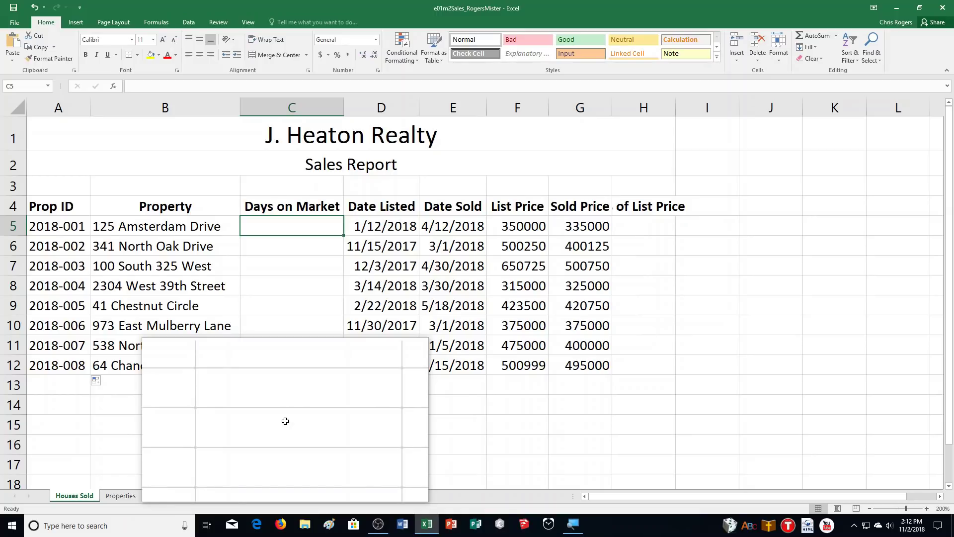
left_click_drag(286, 421, 271, 450)
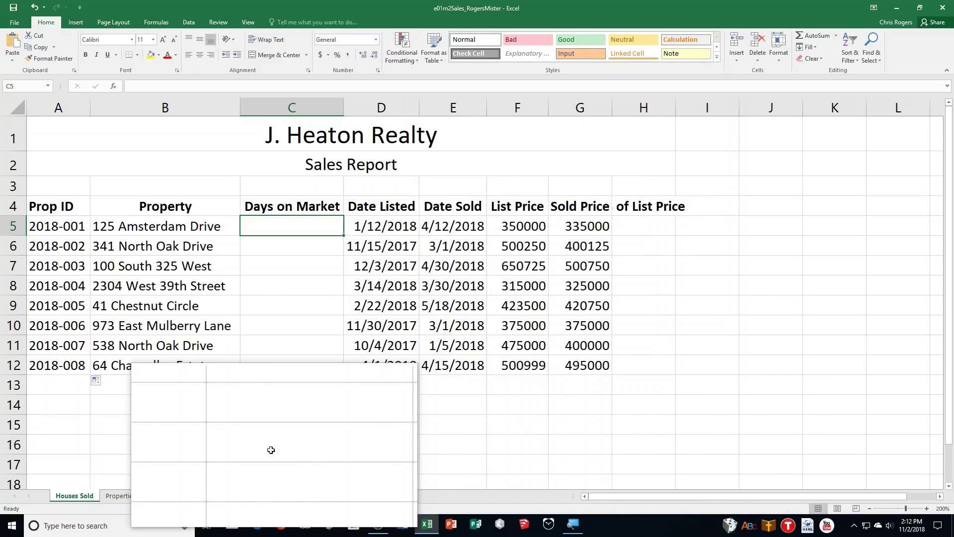
type("=")
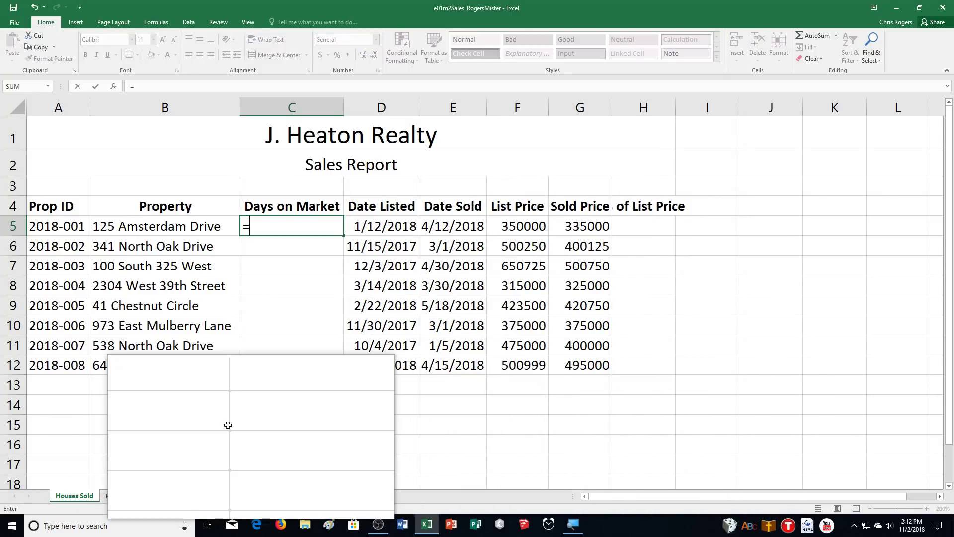
left_click(453, 226)
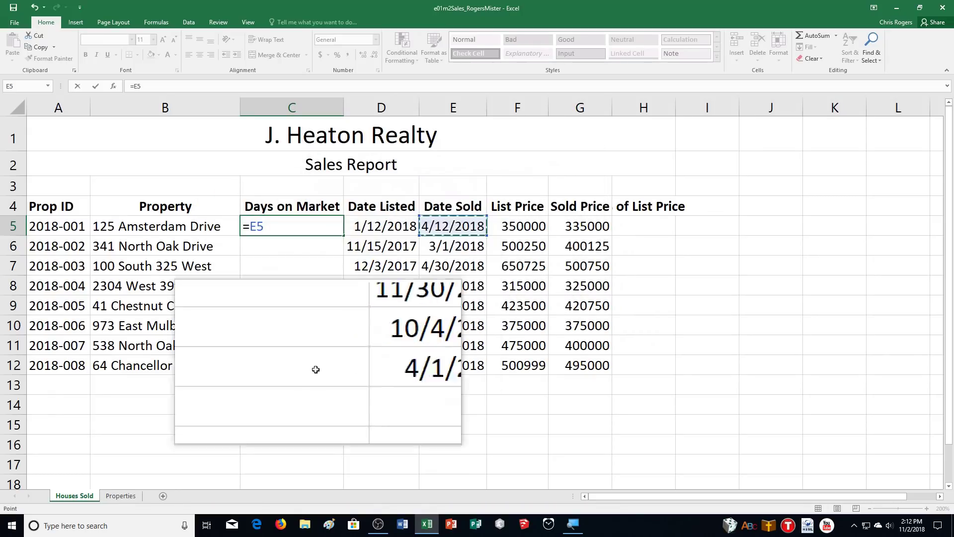
type("-")
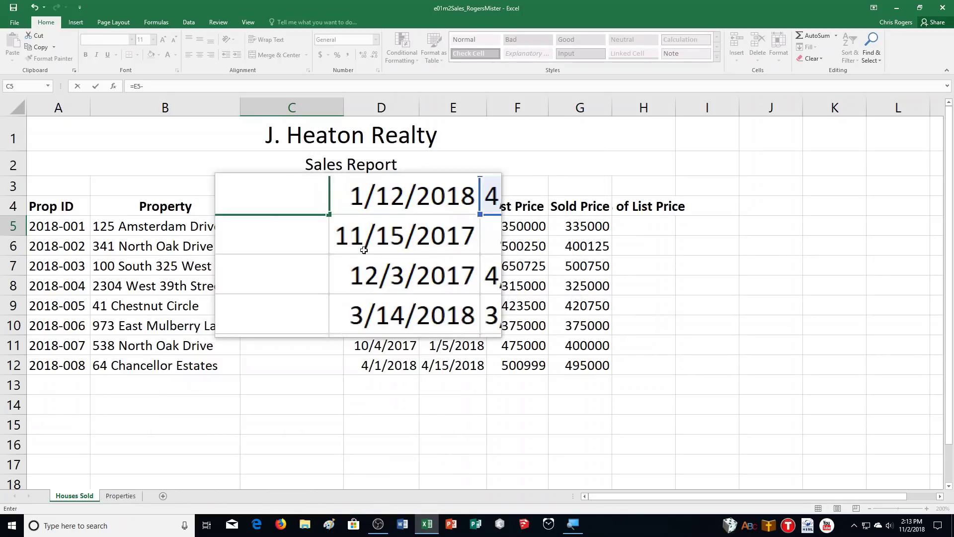
left_click(384, 223)
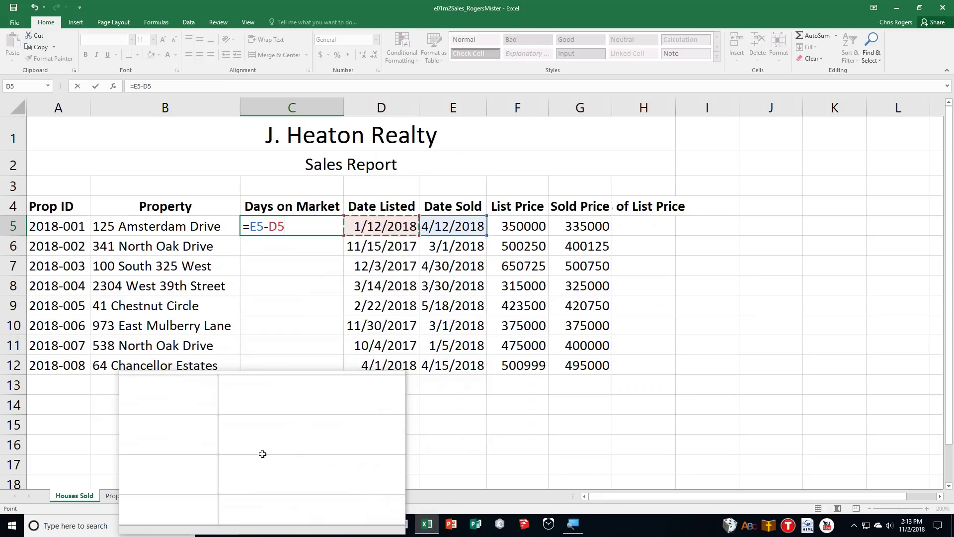
key("Return")
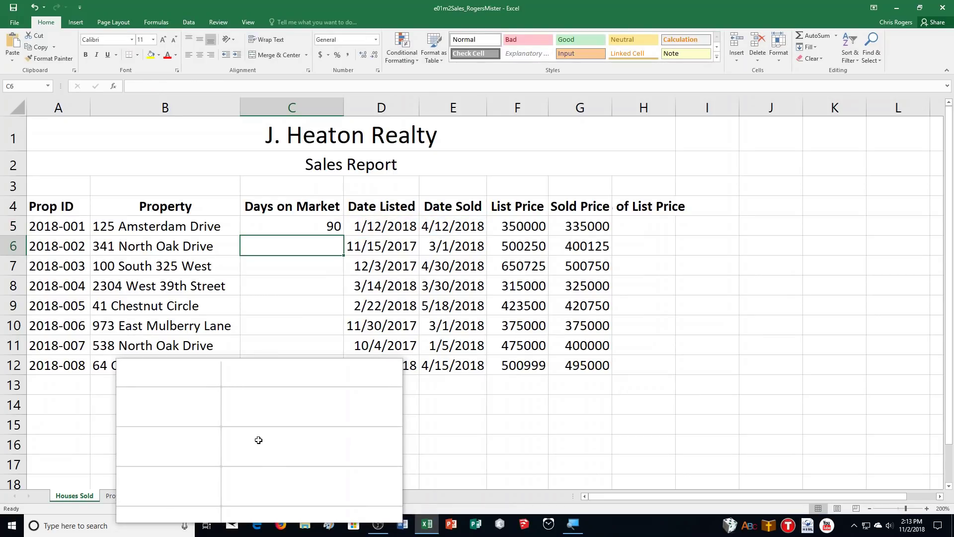
Step: Copy the C5 Days on Market formula down through C12
left_click(295, 223)
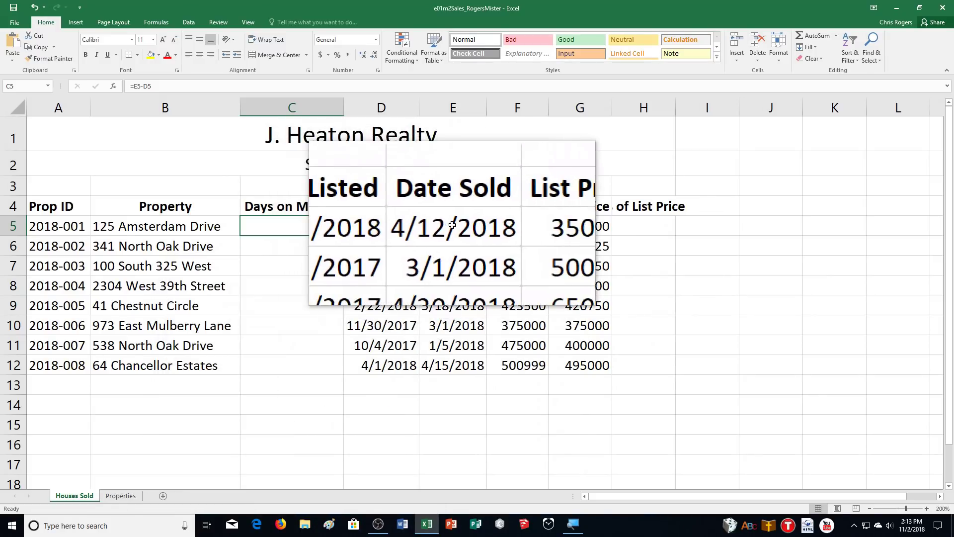
left_click_drag(343, 236, 331, 372)
left_click(373, 527)
left_click_drag(588, 495, 809, 381)
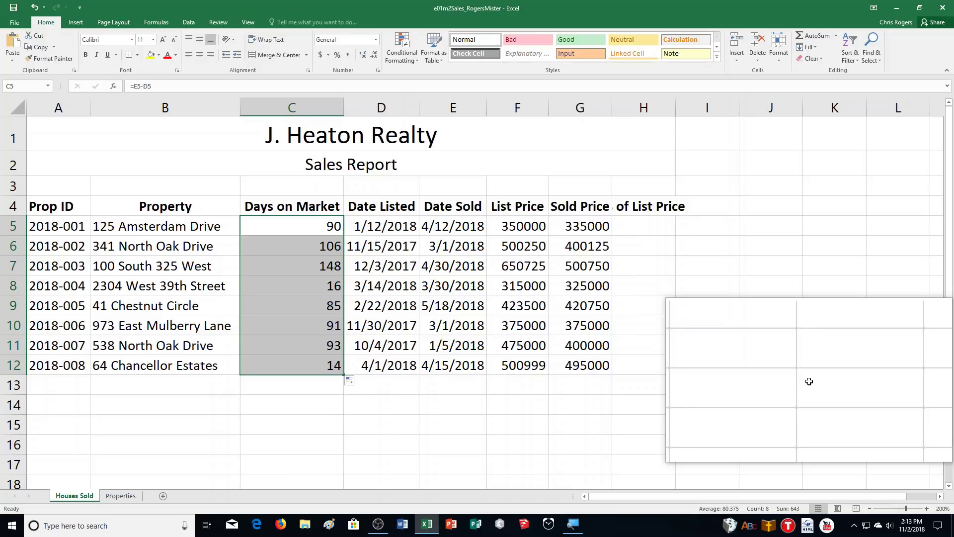
left_click_drag(809, 381, 527, 224)
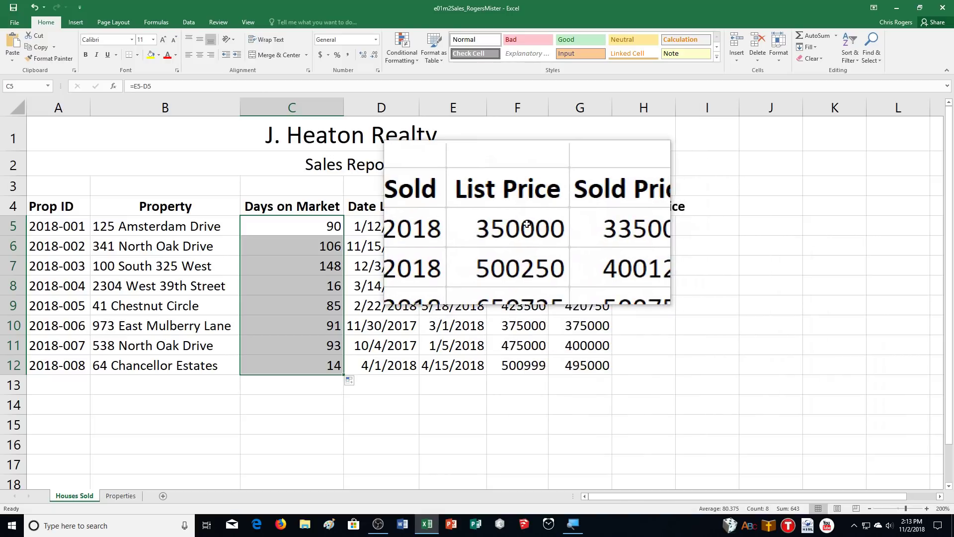
Step: Format the prices in F5:G12 as Accounting with zero decimal places
left_click(528, 225)
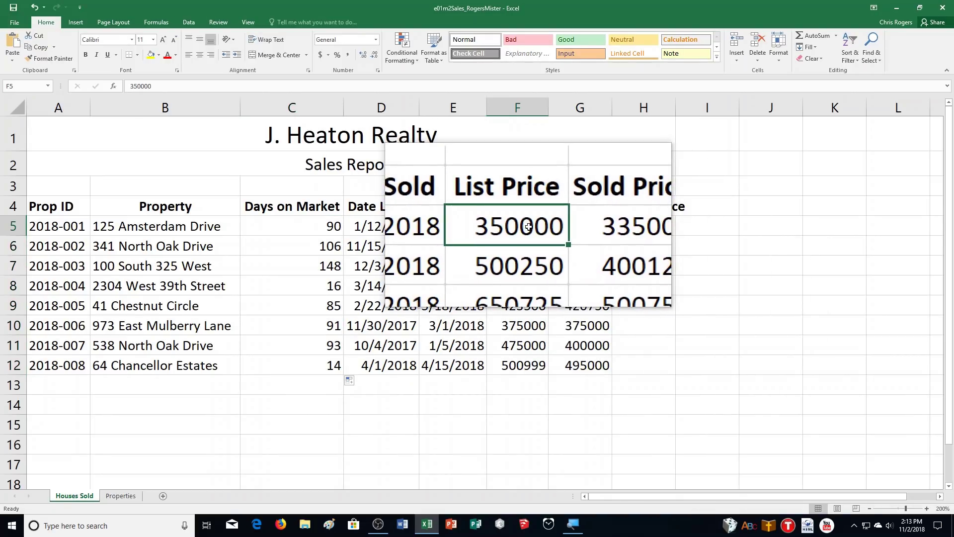
left_click_drag(528, 227, 589, 365)
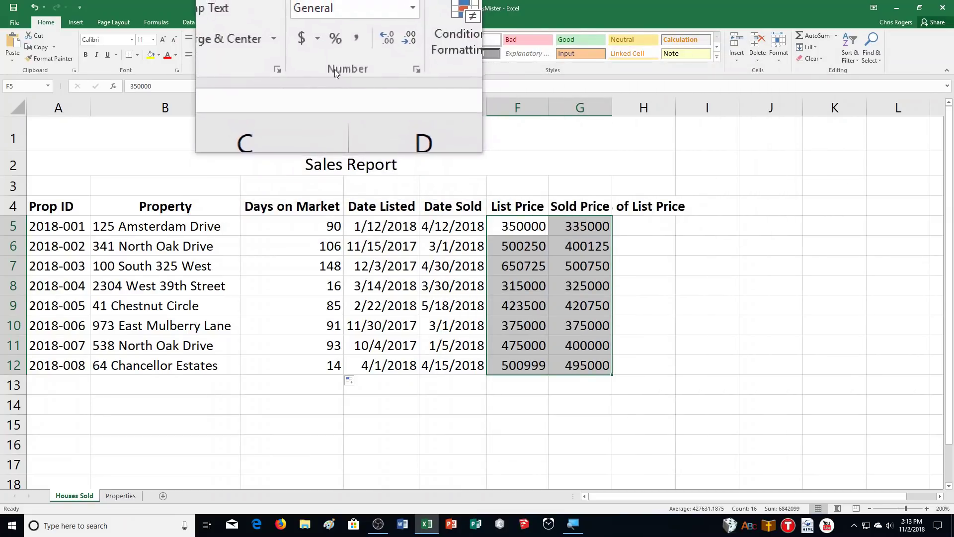
left_click(319, 55)
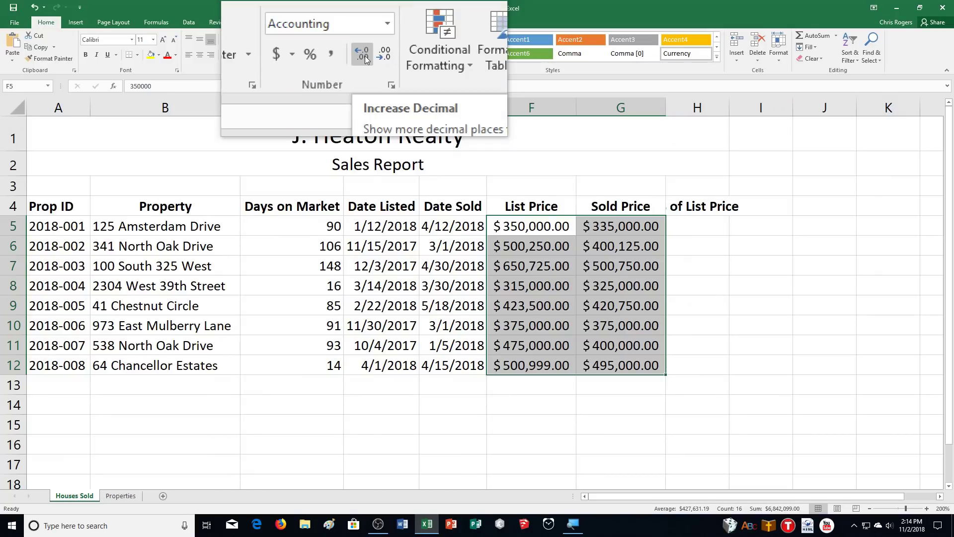
left_click(375, 56)
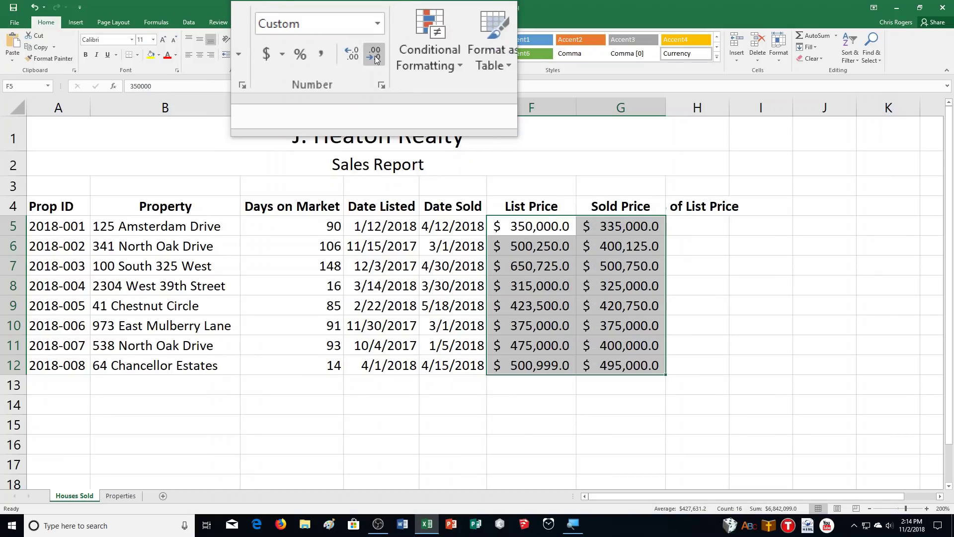
left_click(375, 57)
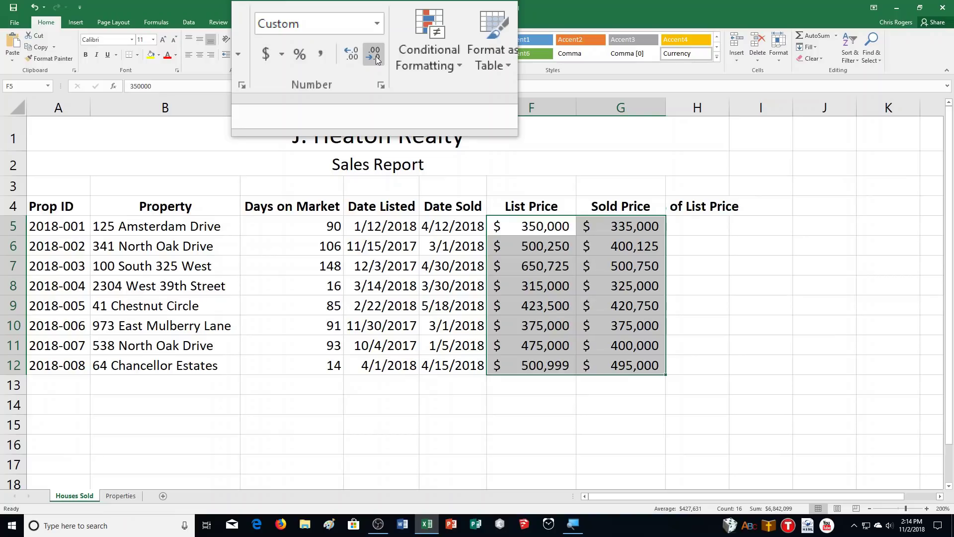
left_click(693, 226)
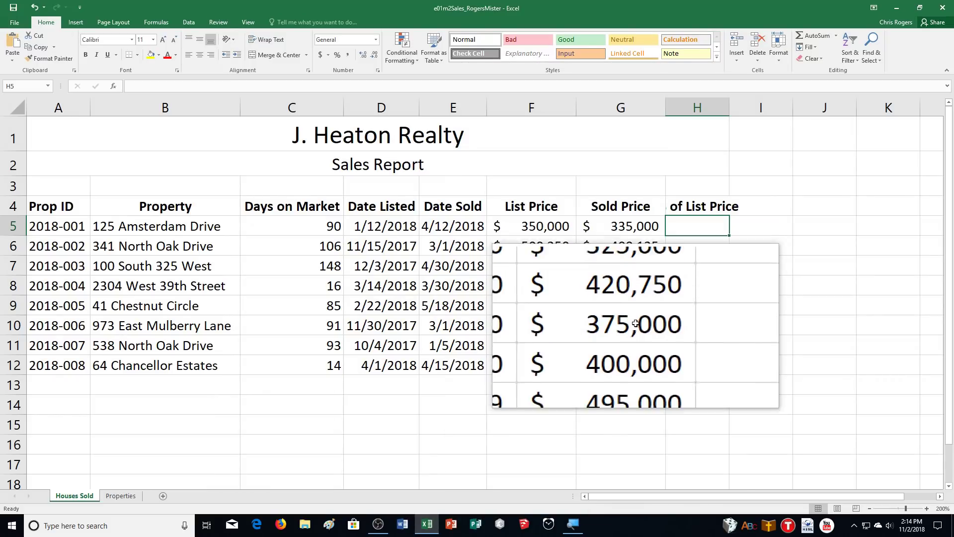
Step: Enter =G5/F5 in H5 and copy it down through H12
type("=")
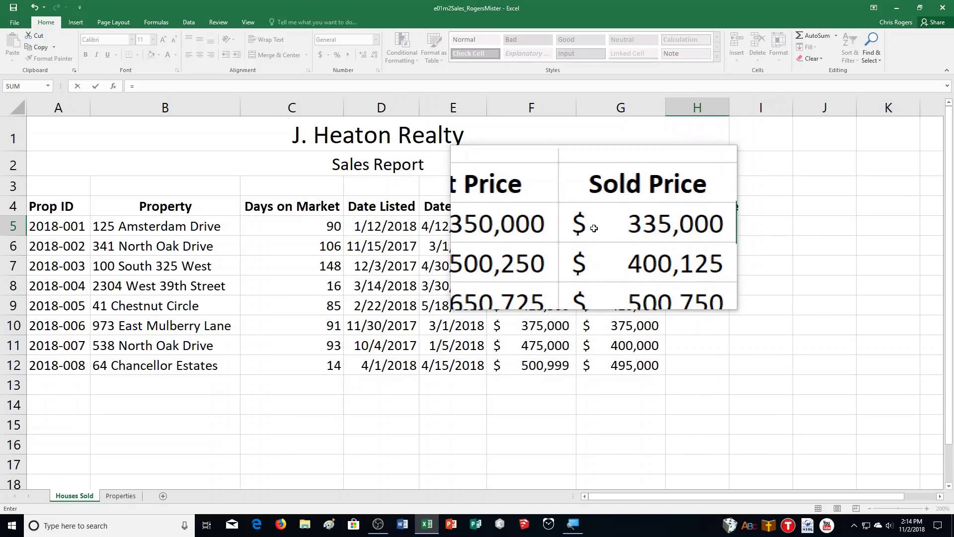
left_click(644, 230)
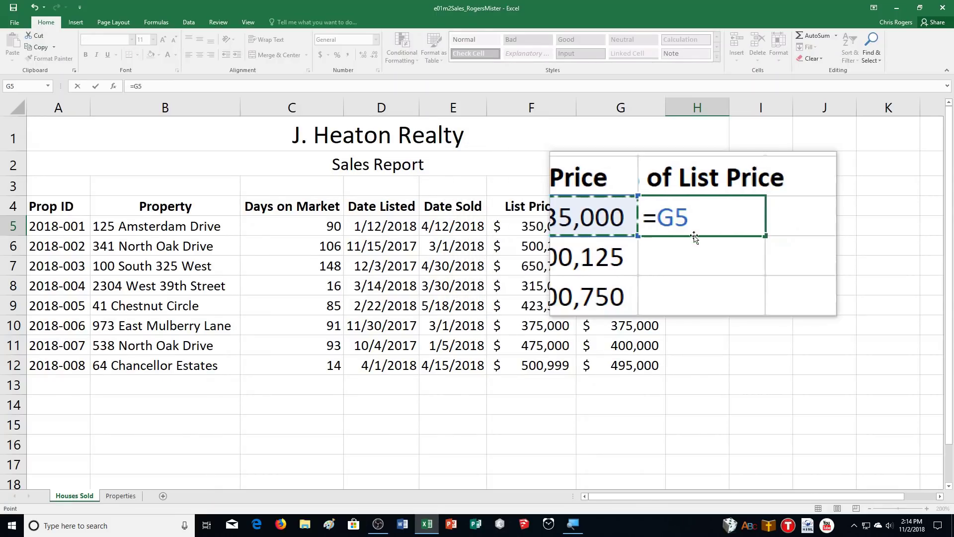
type("/")
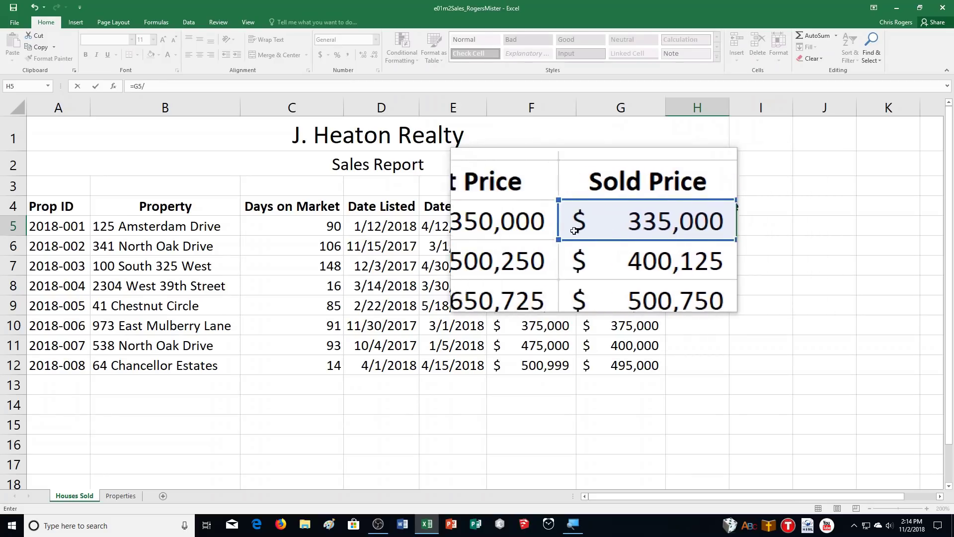
left_click(536, 229)
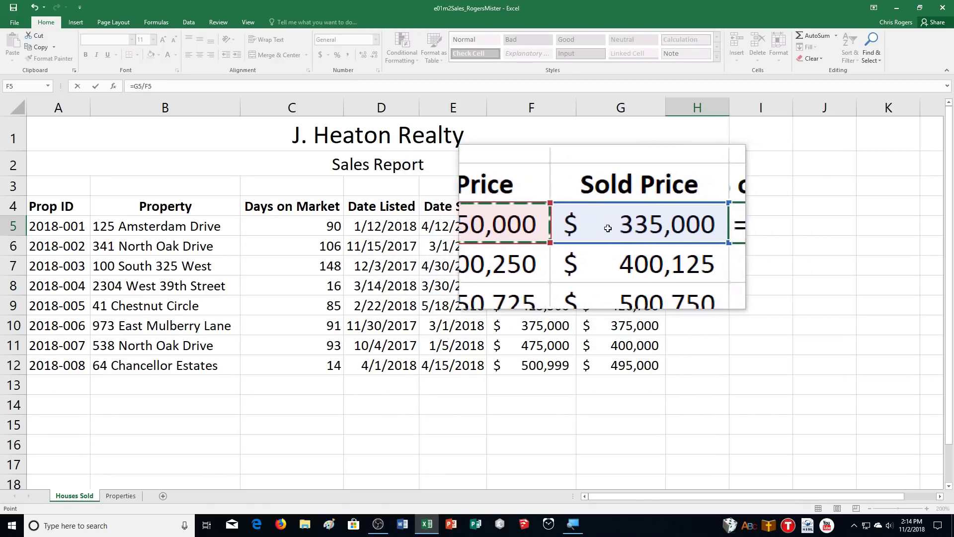
key("Return")
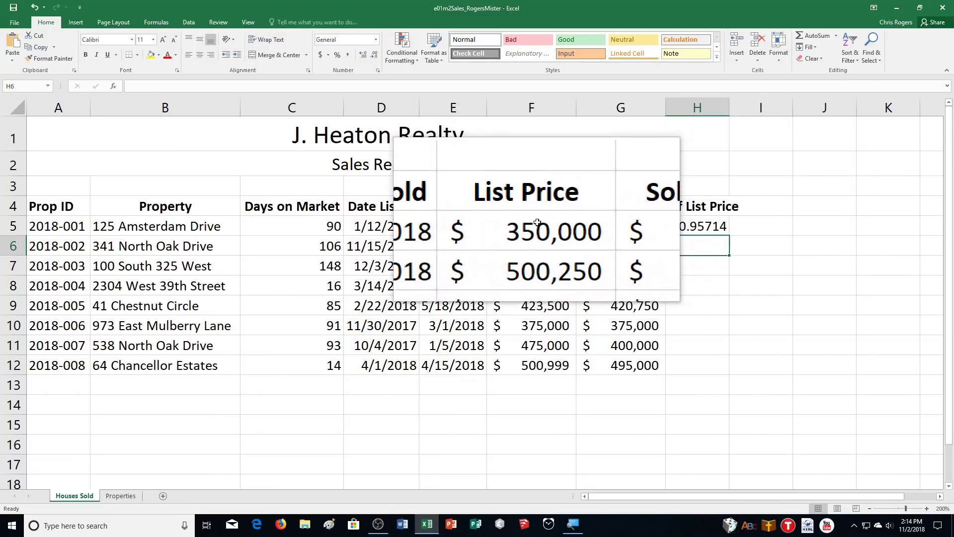
left_click(694, 226)
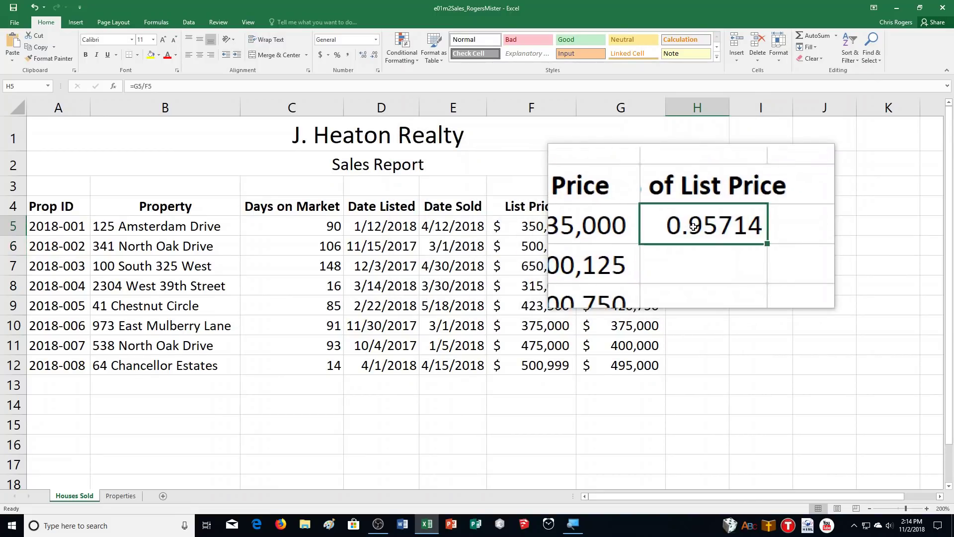
double_click(729, 236)
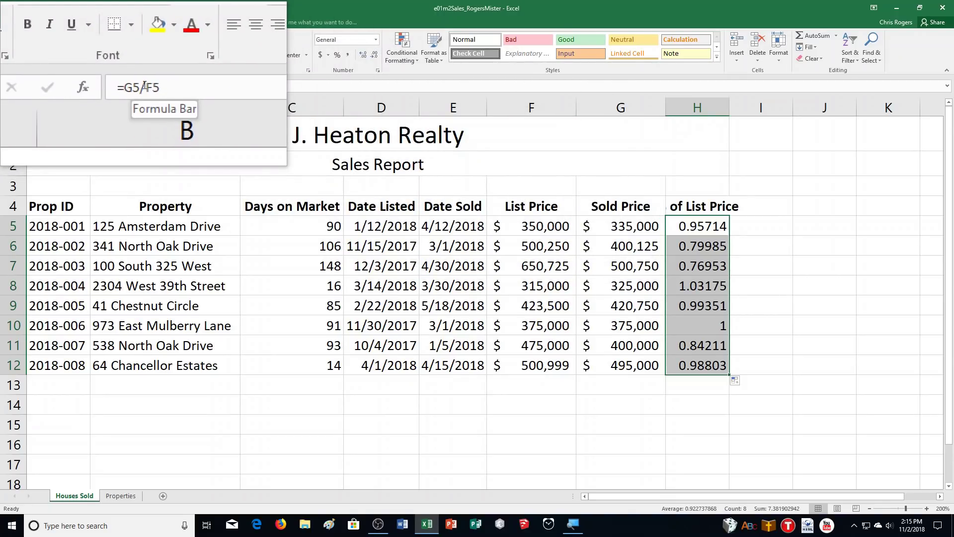
left_click(701, 226)
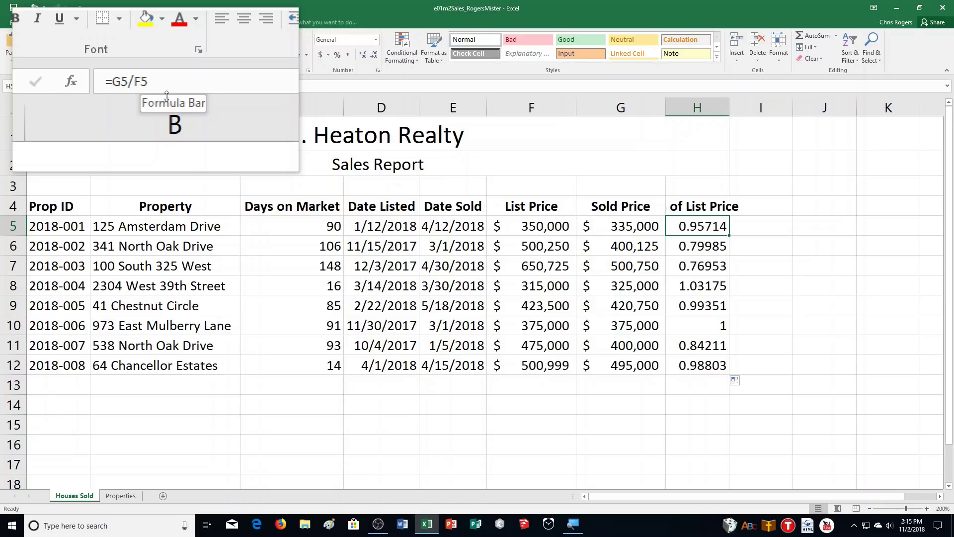
left_click_drag(683, 223, 696, 368)
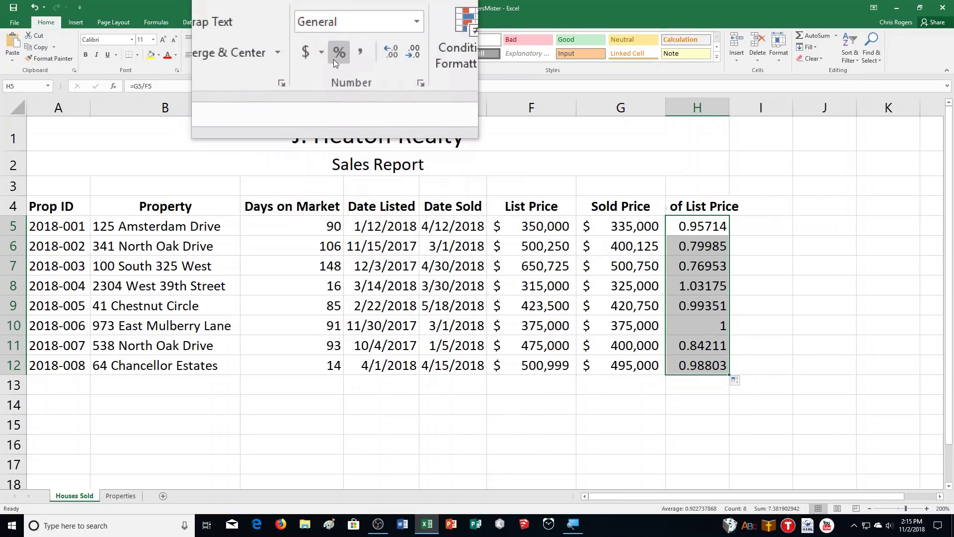
Step: Format H5:H12 as percentages with two decimal places
left_click(334, 59)
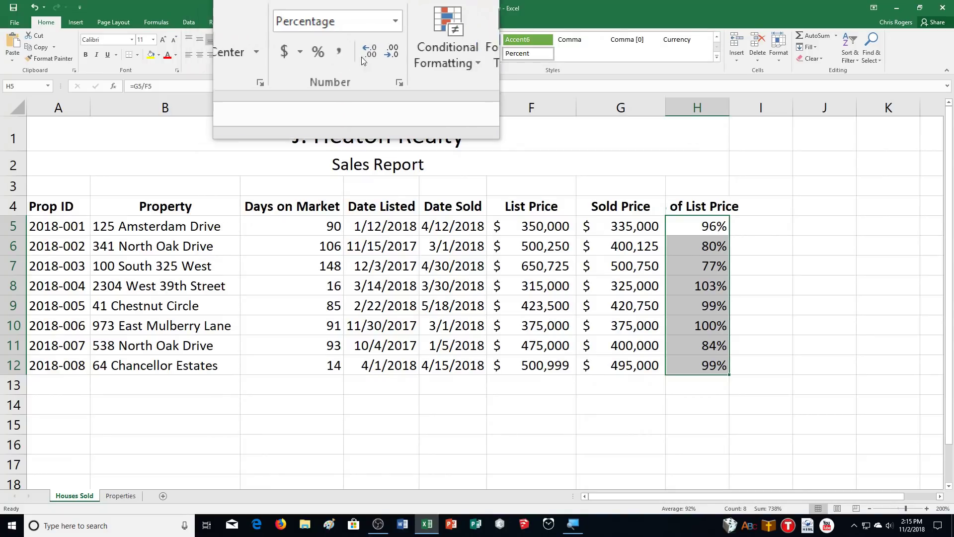
left_click(368, 57)
left_click(367, 55)
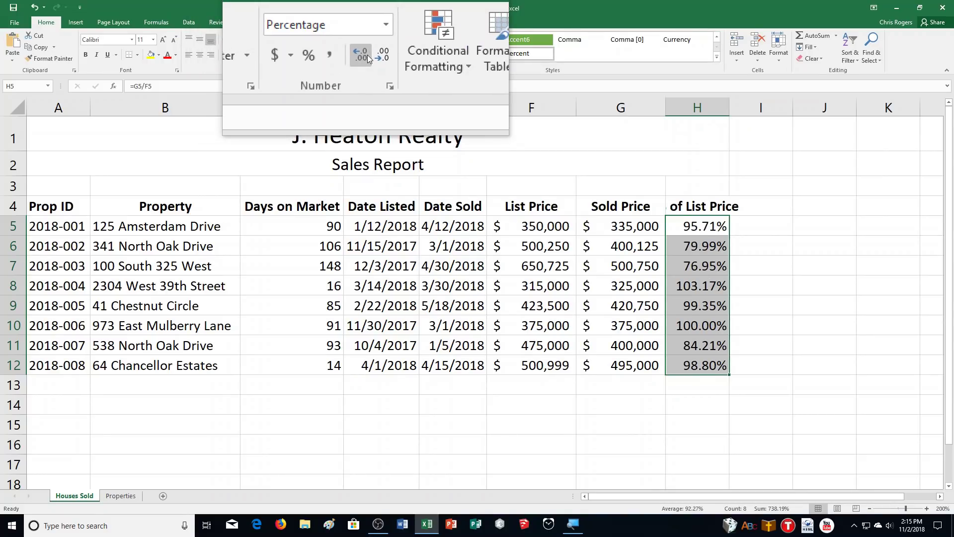
left_click(415, 407)
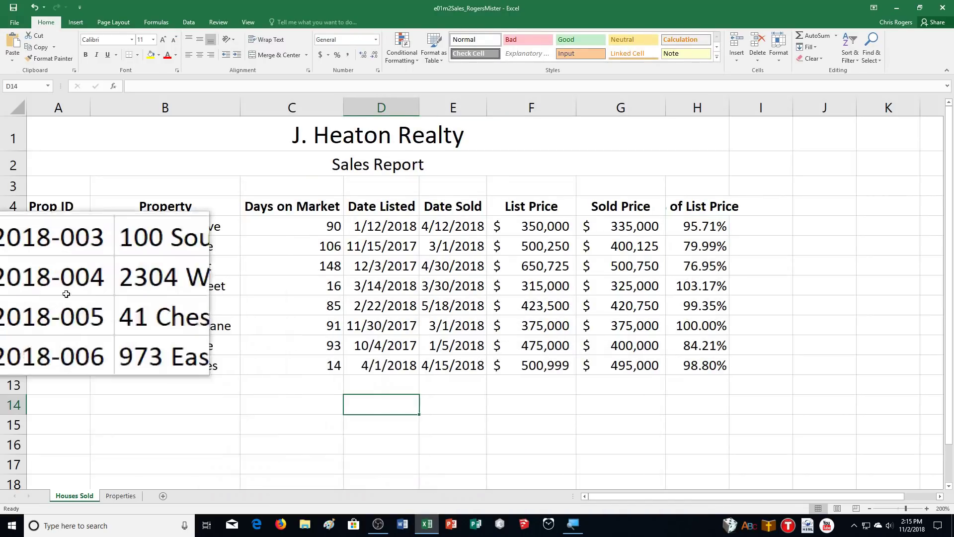
Step: Apply Wrap Text to the column headings in A4:H4
left_click(45, 207)
left_click_drag(46, 207, 691, 208)
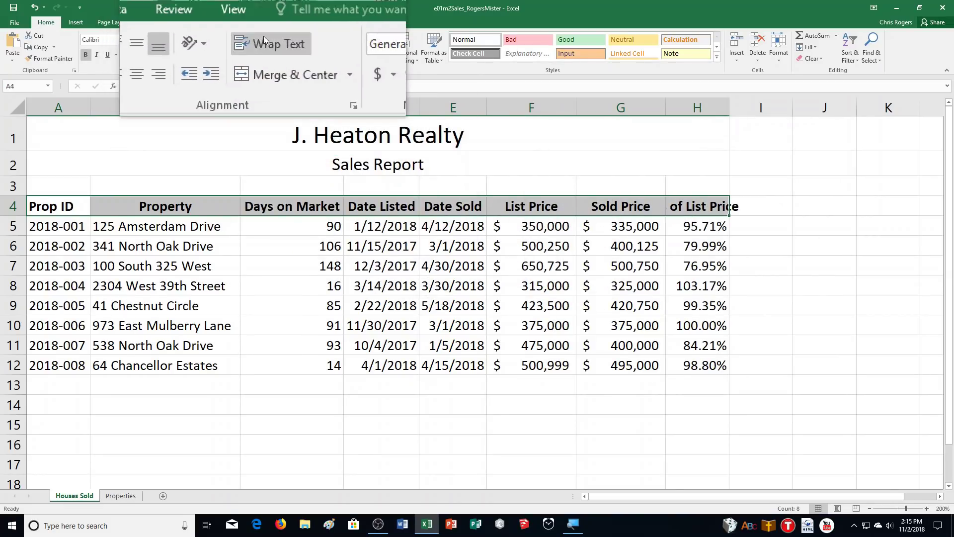
left_click(264, 40)
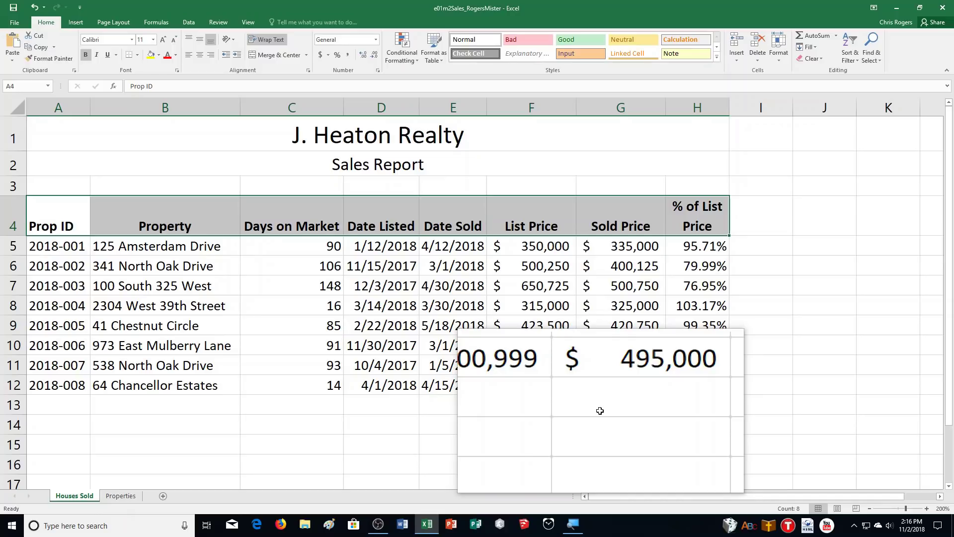
left_click(484, 411)
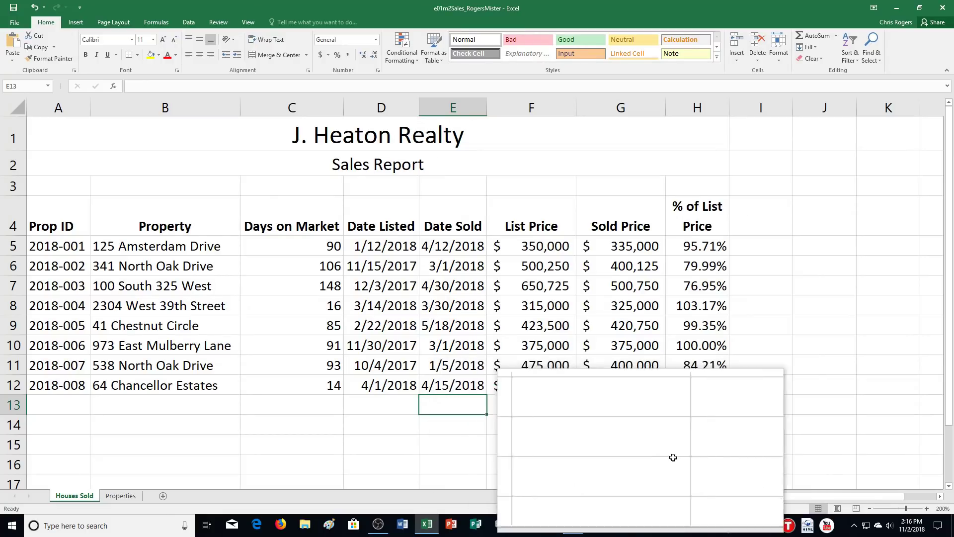
Step: Insert a blank sheet column at F, before List Price
left_click(604, 214)
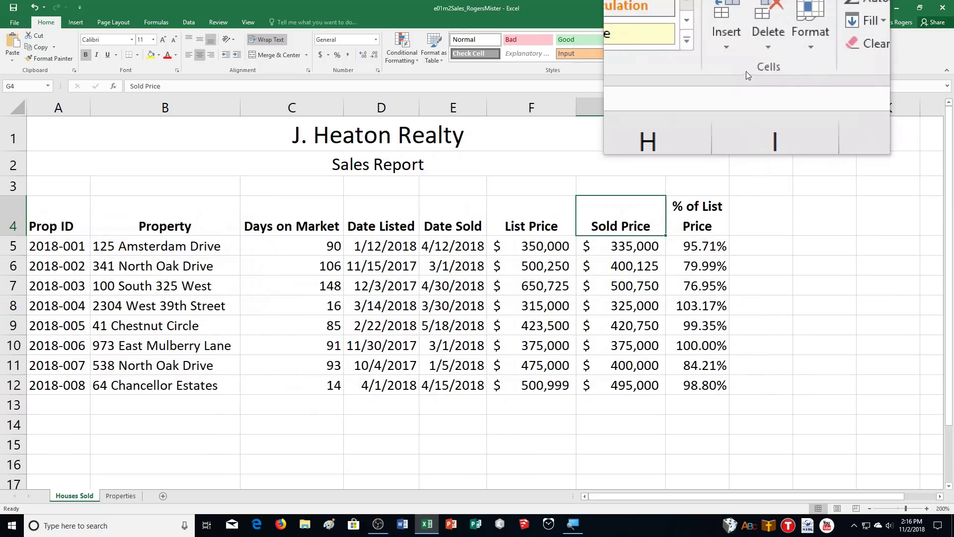
left_click(738, 61)
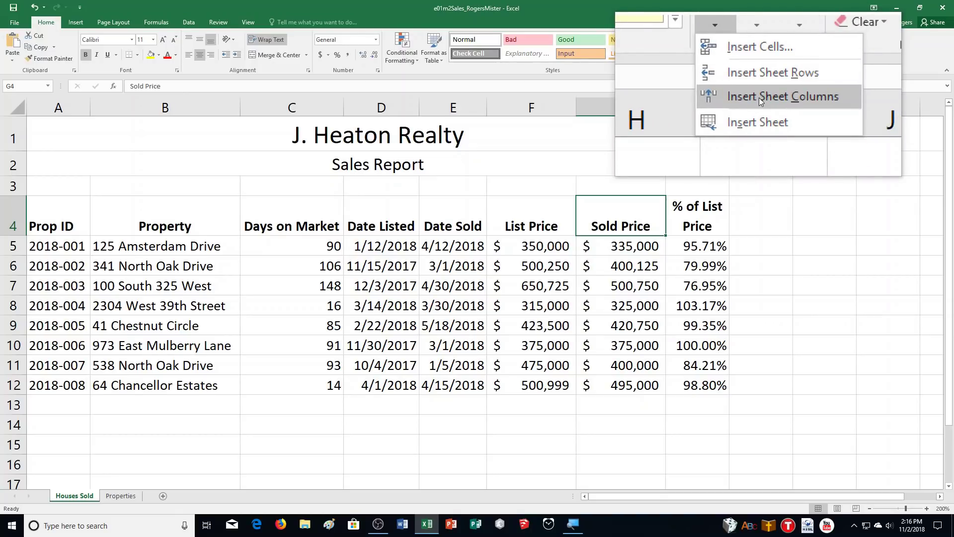
key("Escape")
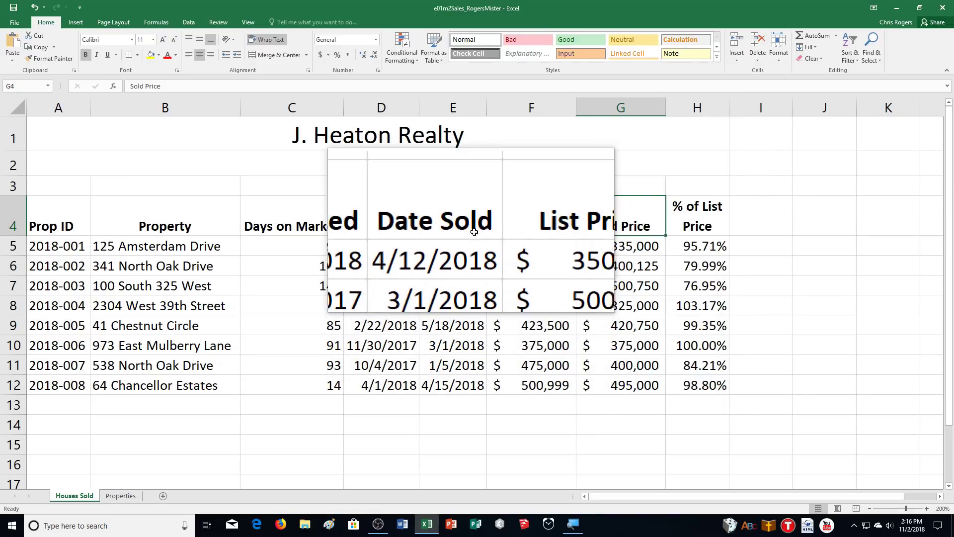
left_click(499, 224)
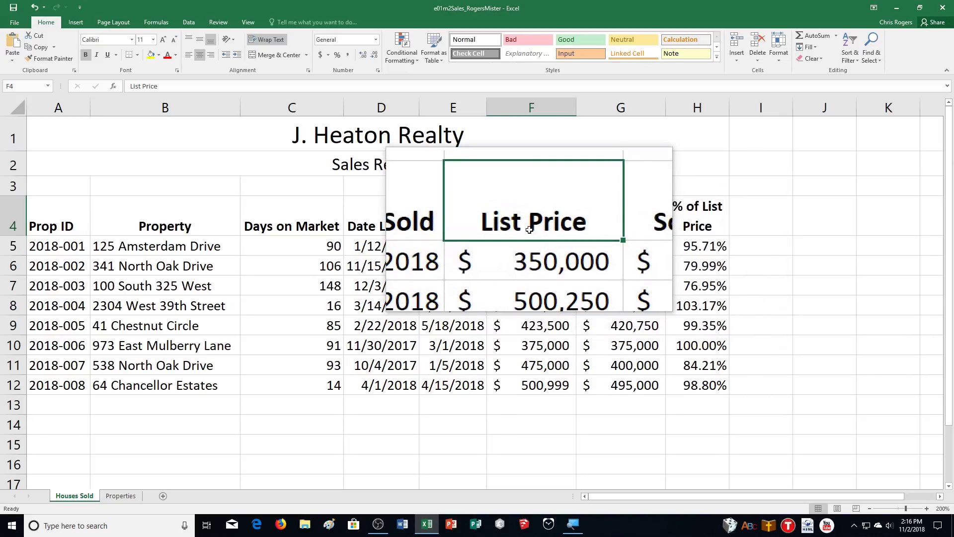
left_click(736, 60)
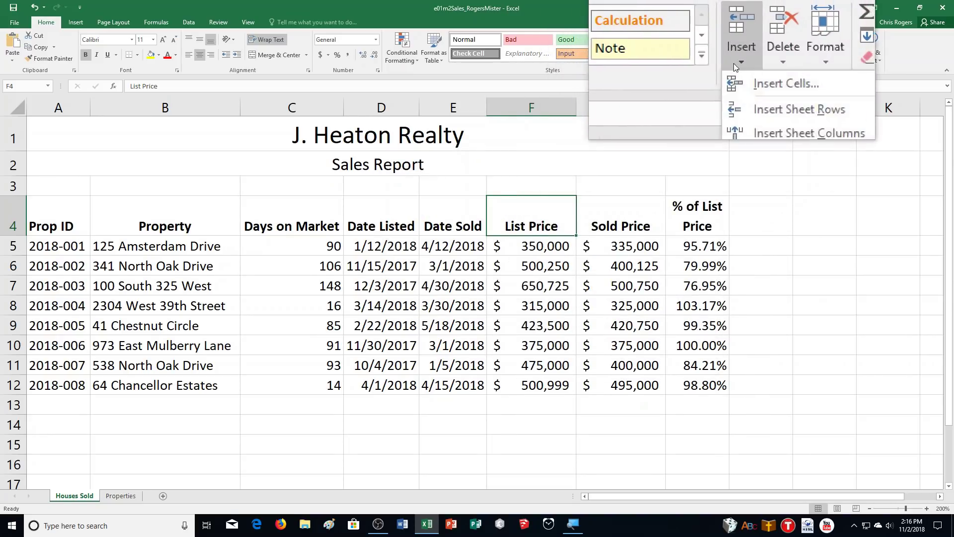
left_click(748, 100)
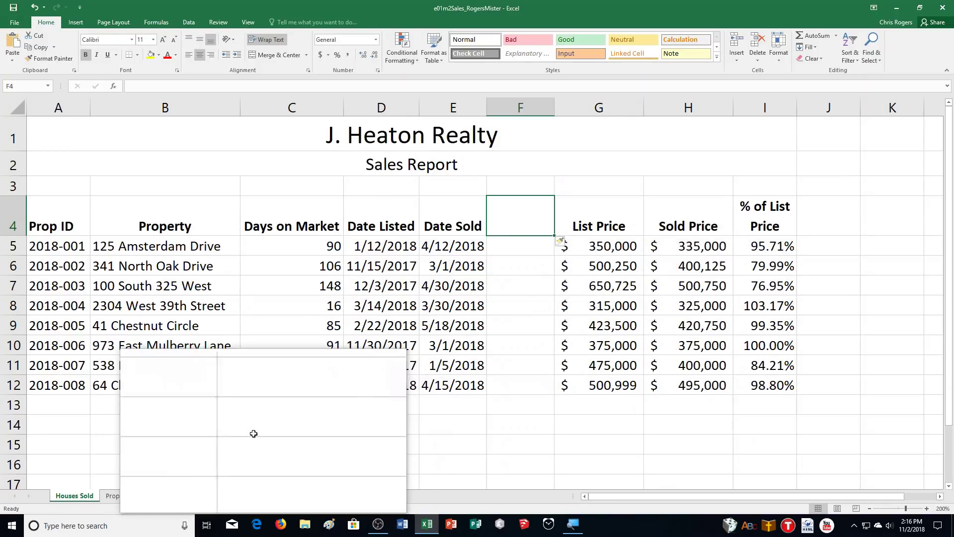
Step: Move the Days on Market data from C4:C12 into the empty column at F4
left_click_drag(290, 213, 313, 398)
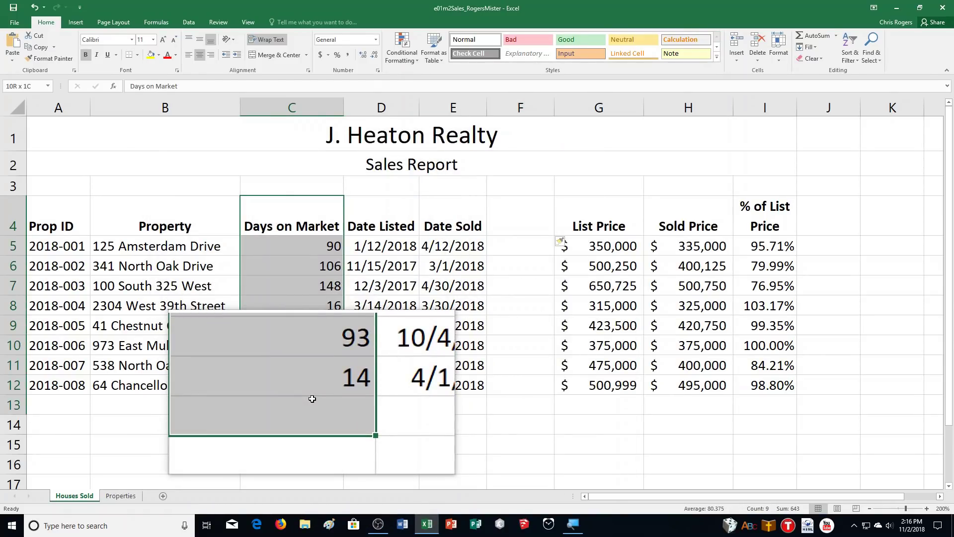
left_click_drag(312, 398, 313, 398)
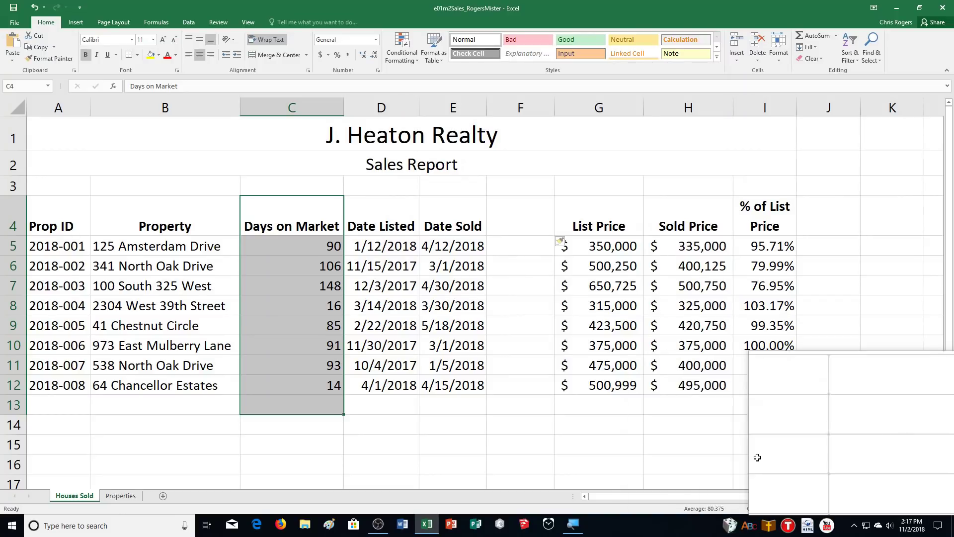
left_click_drag(298, 213, 326, 390)
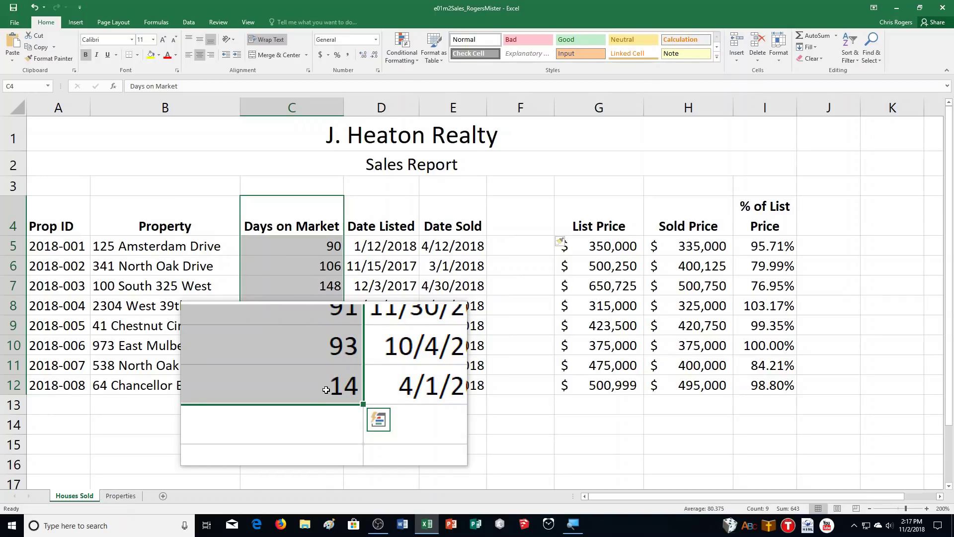
right_click(282, 216)
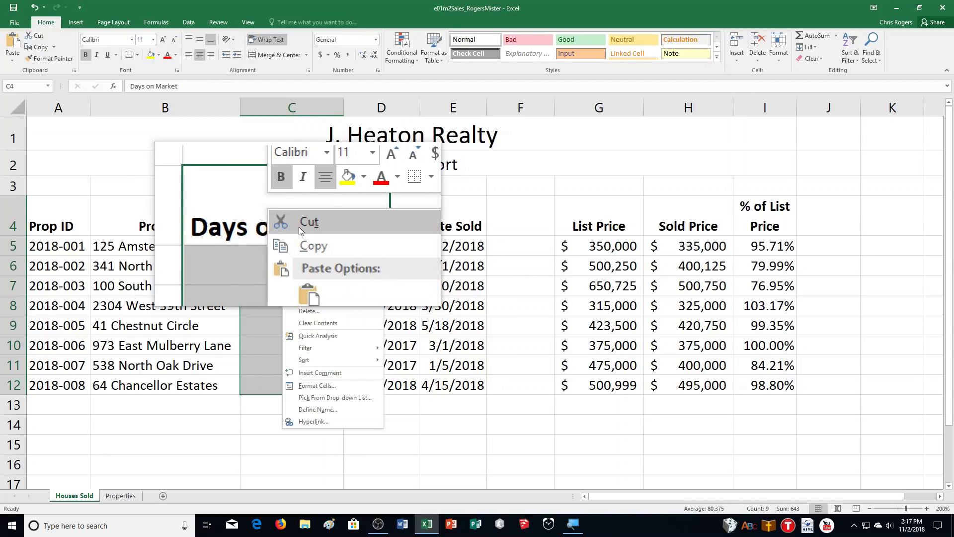
left_click(299, 226)
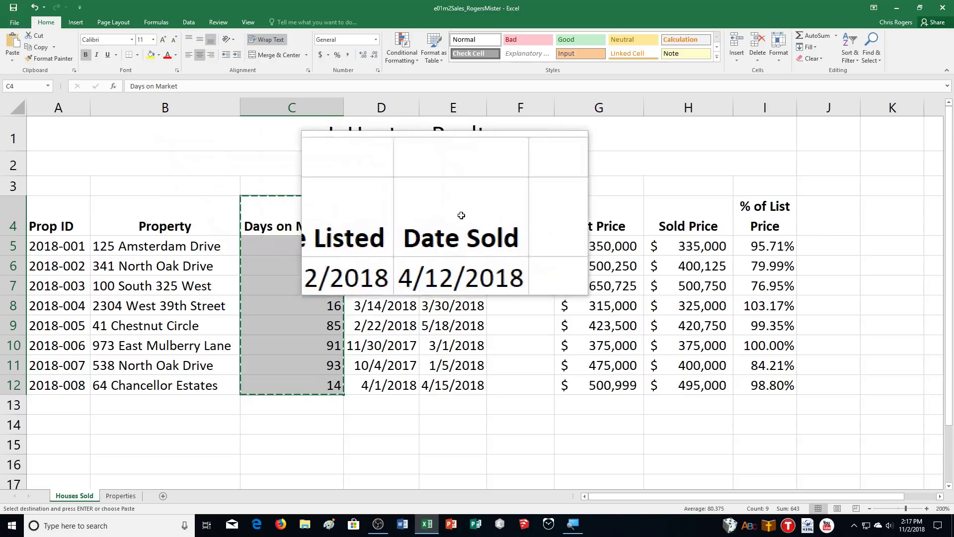
left_click(523, 221)
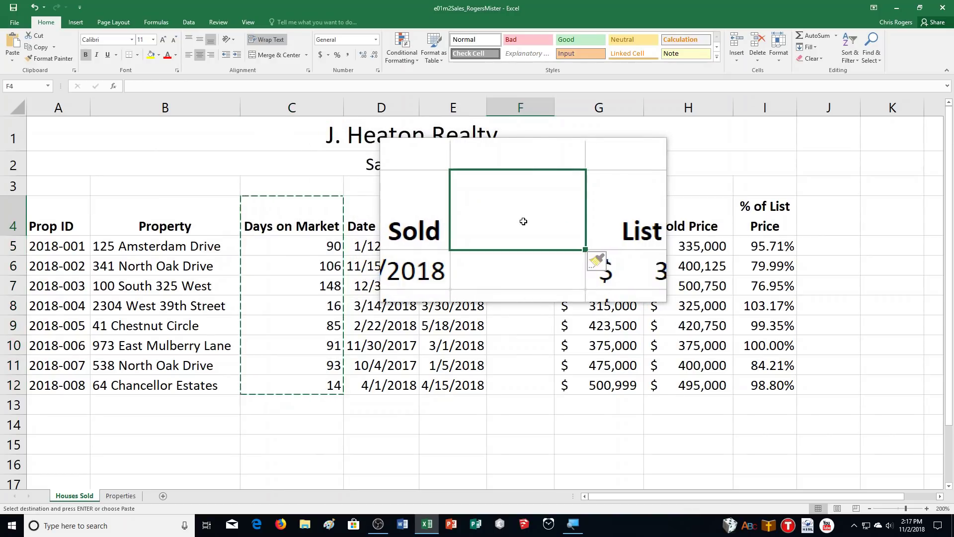
left_click(12, 42)
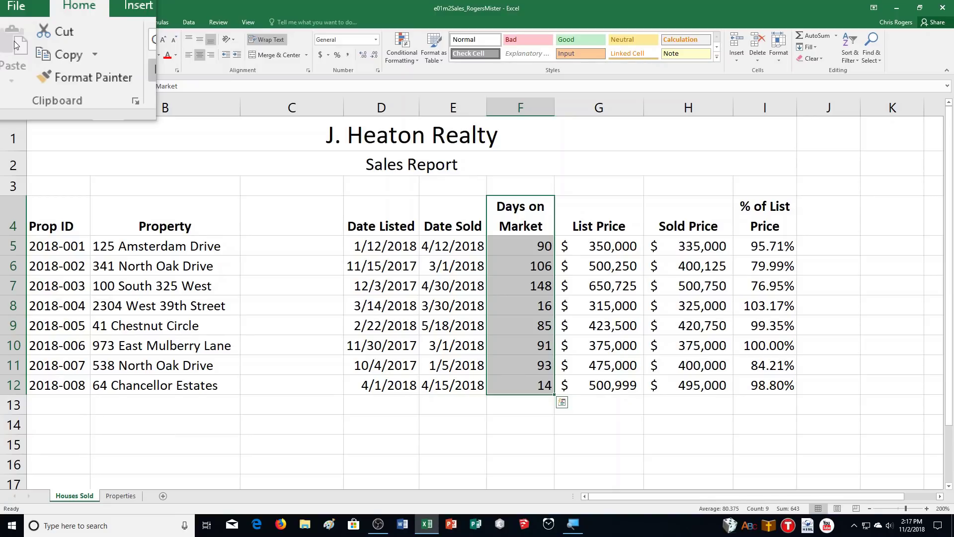
Step: Delete the now-empty column C
left_click(289, 213)
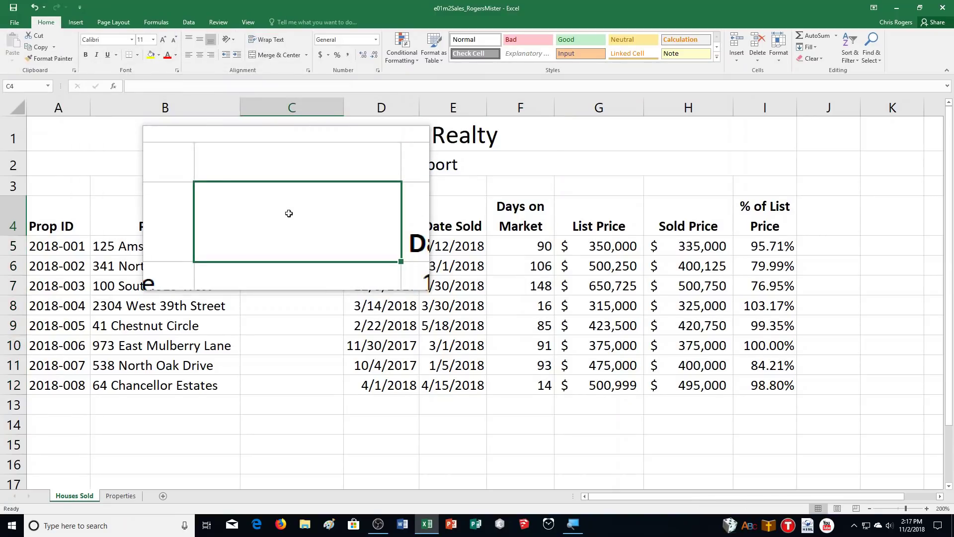
left_click(765, 58)
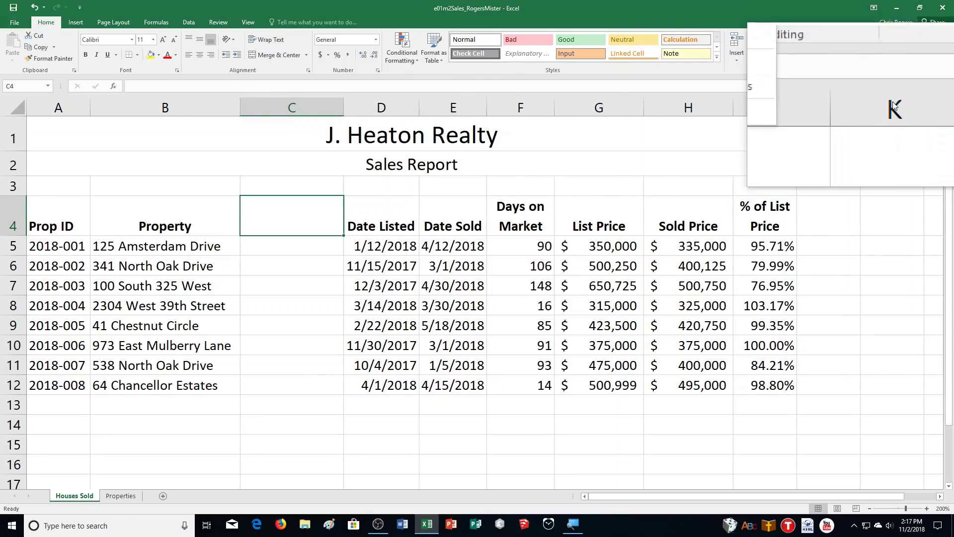
left_click(803, 99)
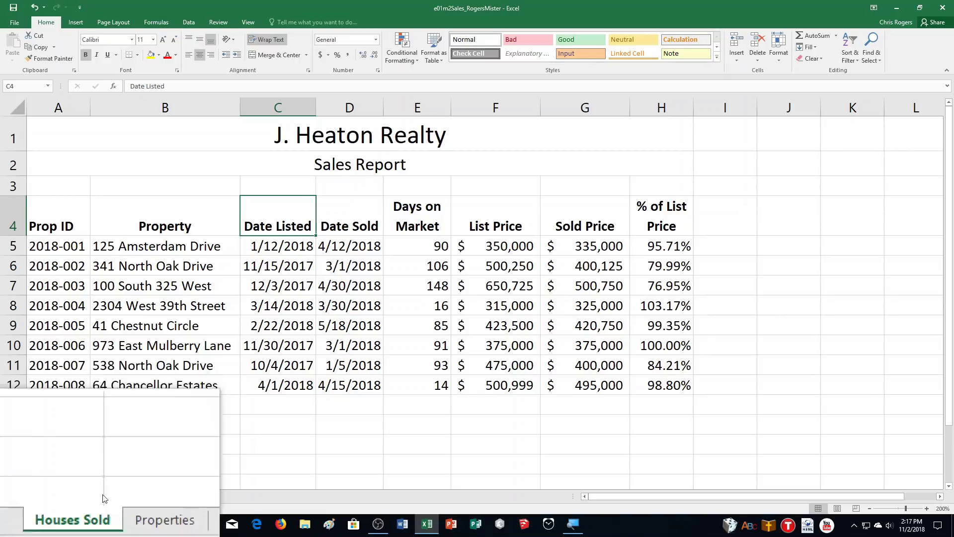
Step: Change 41 Chestnut Circle's Date Listed to 4/22/2018, making its Days on Market 26
left_click(150, 325)
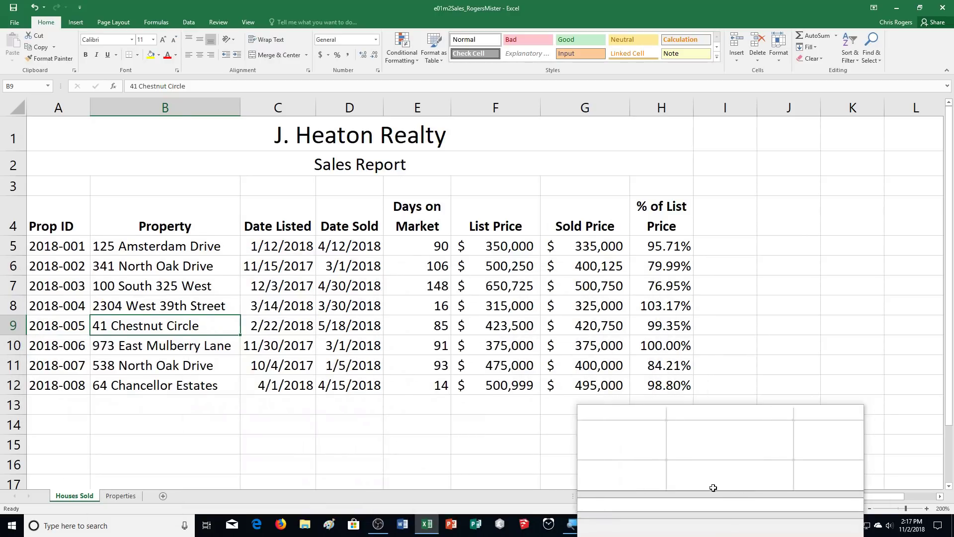
left_click(278, 327)
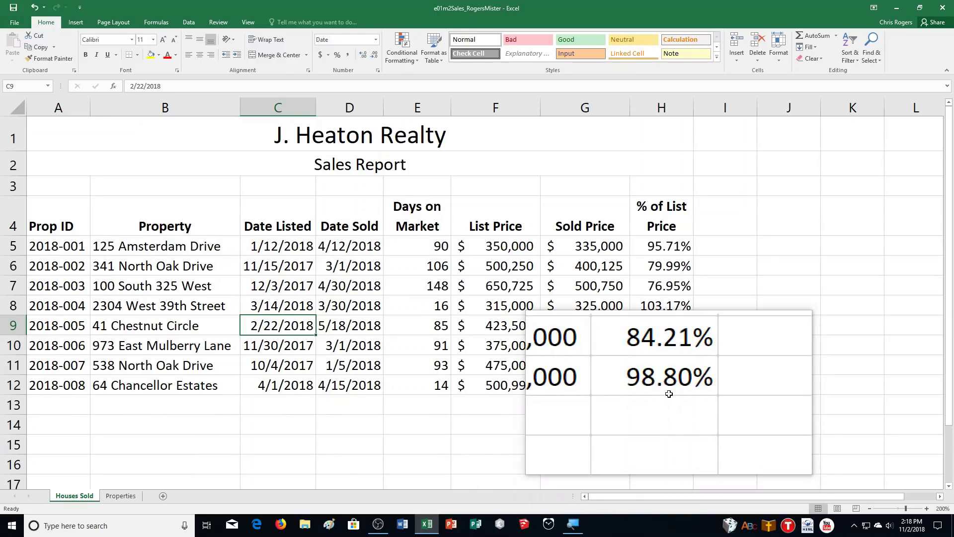
type("4/")
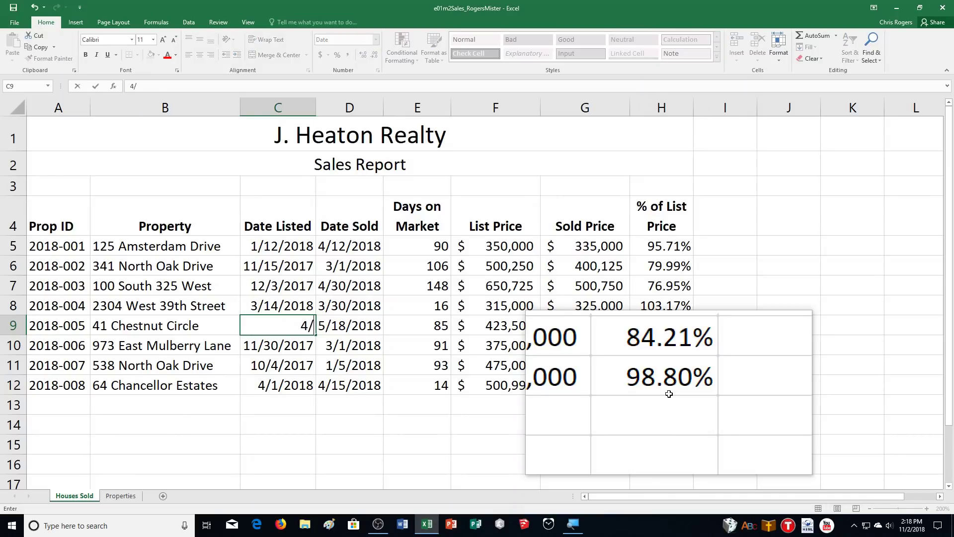
type("22/2018")
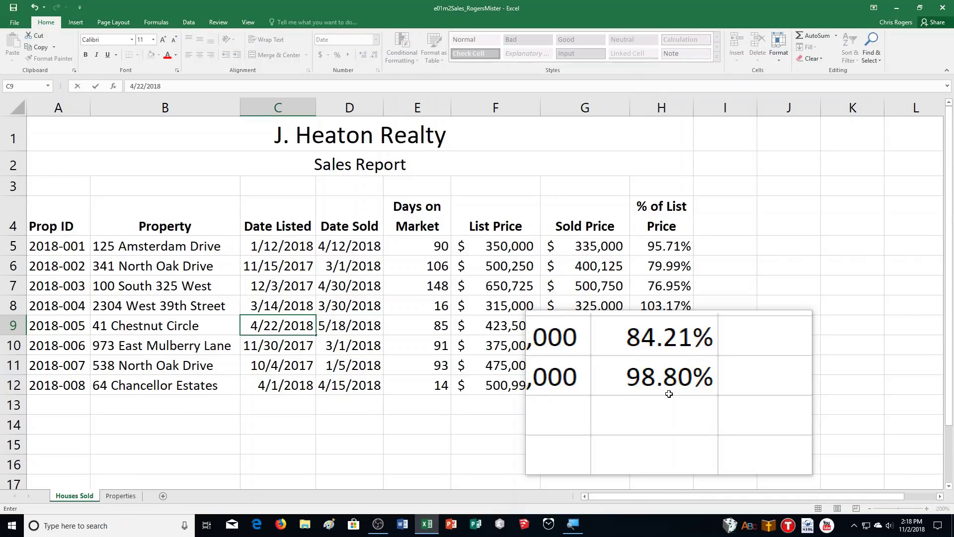
key("Return")
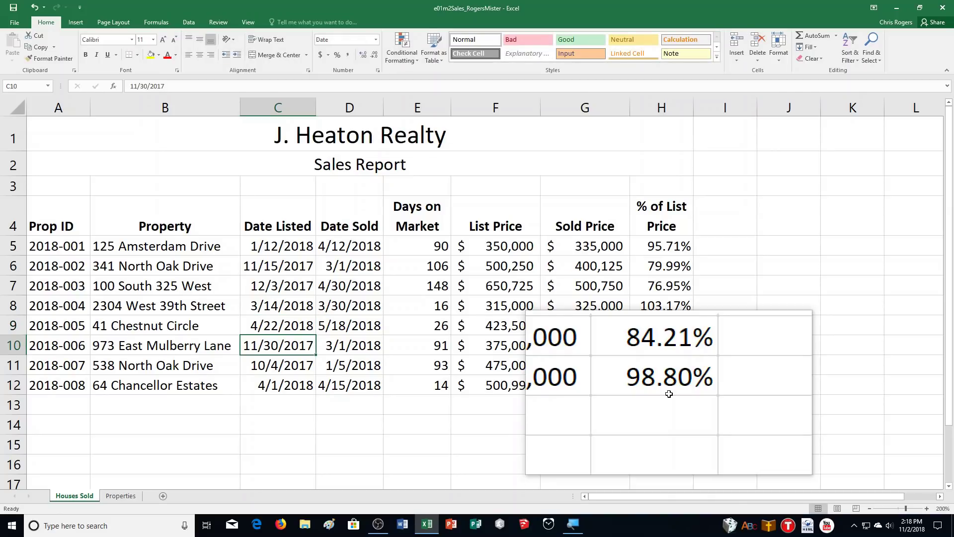
left_click(281, 249)
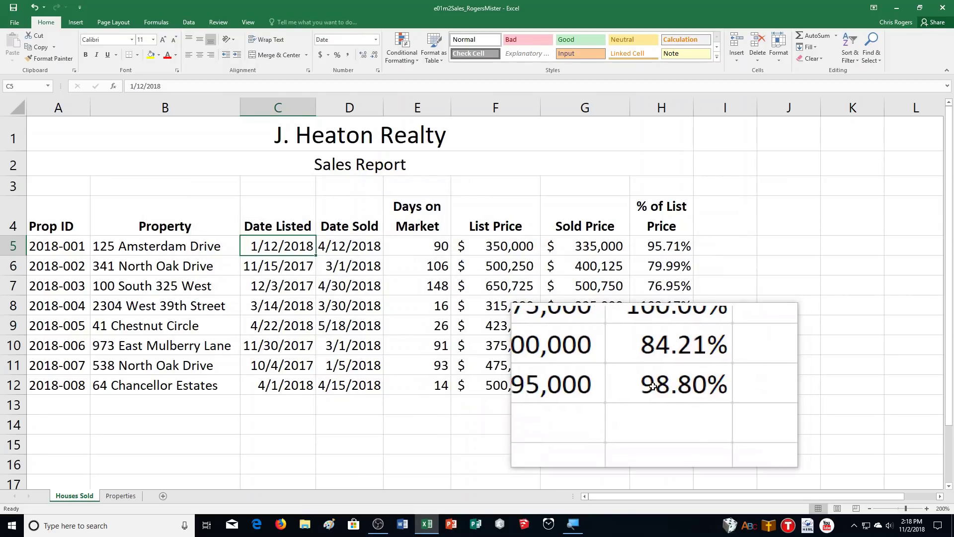
left_click(514, 248)
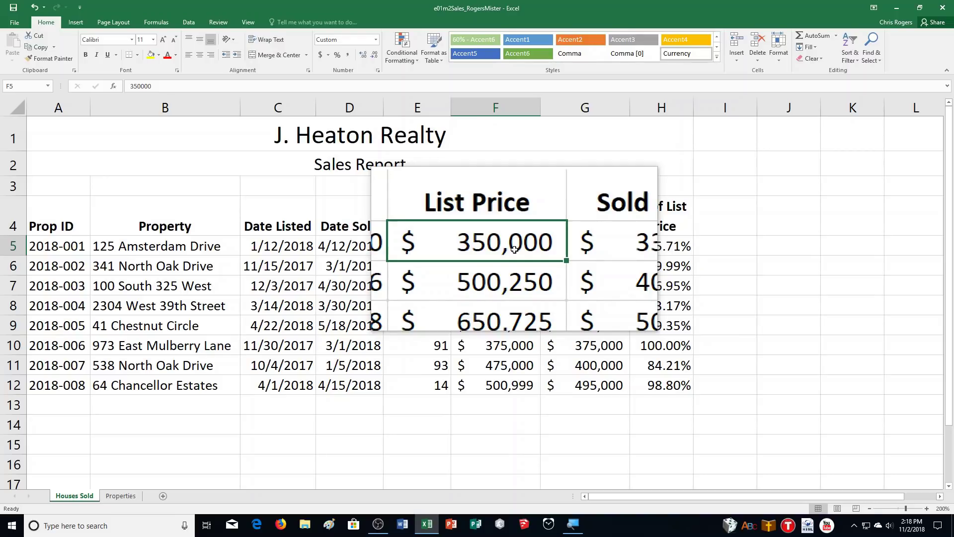
type("355")
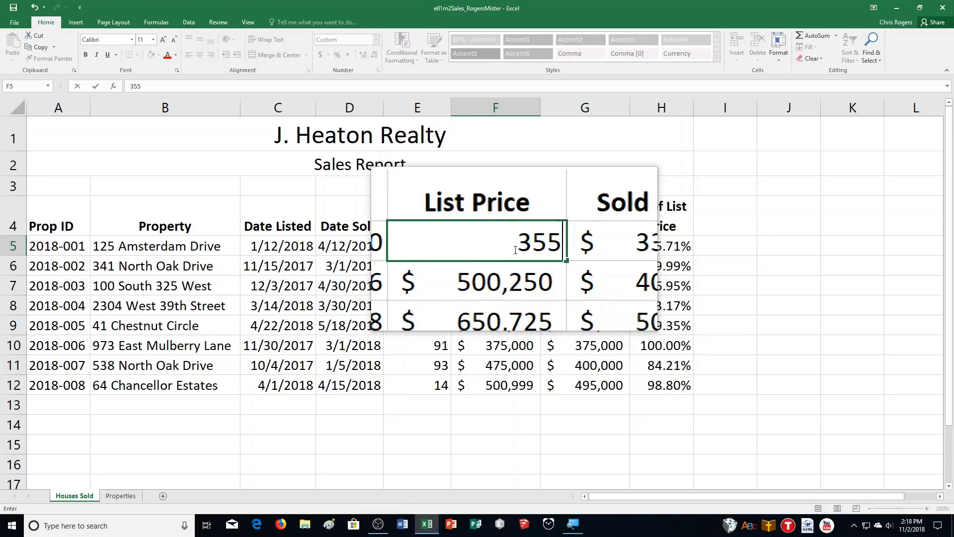
type("000")
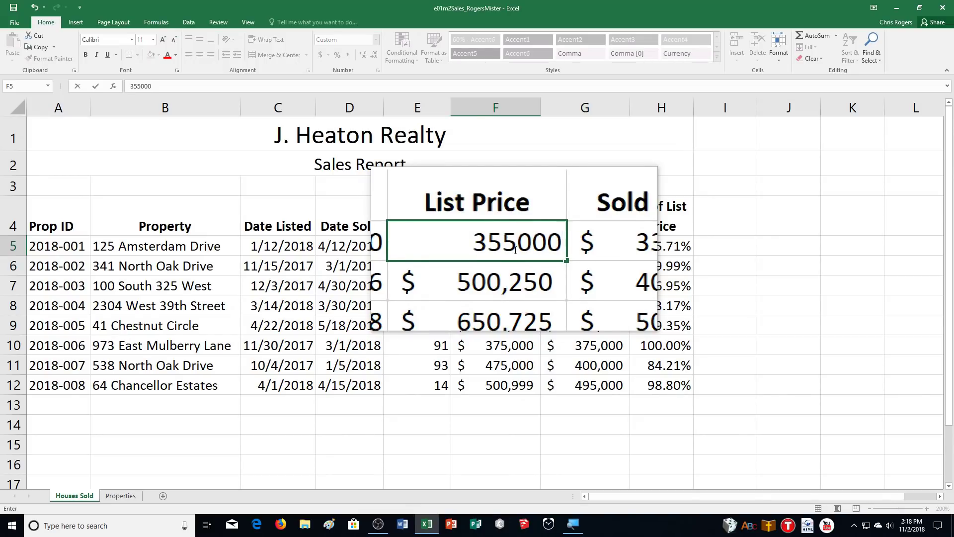
key("Return")
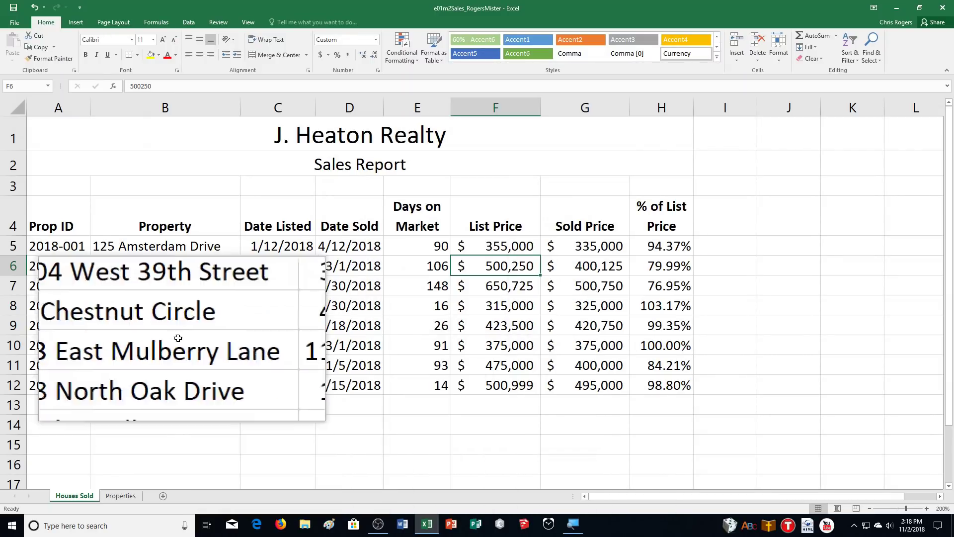
Step: Set the row height of property rows 5 through 12 to 25 points
left_click_drag(149, 246, 176, 383)
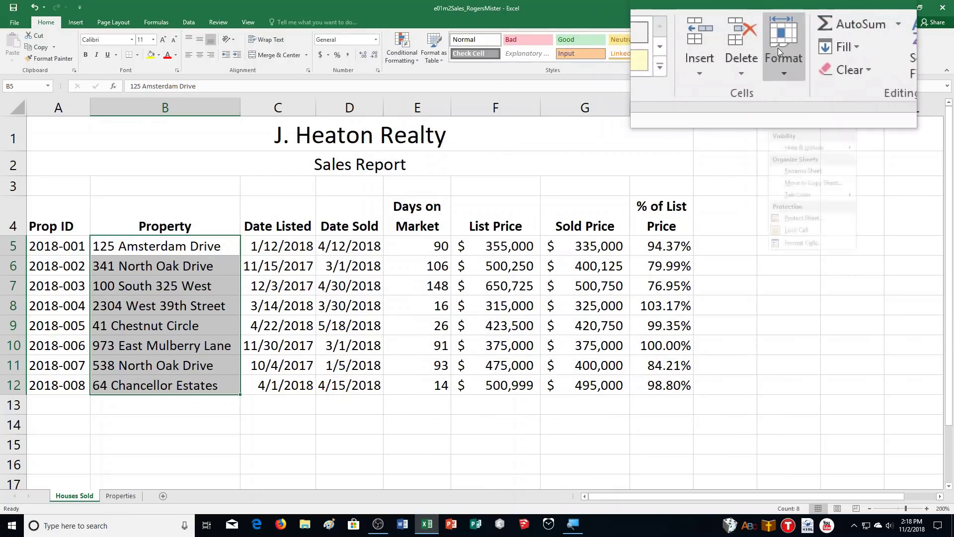
left_click(778, 47)
left_click(781, 85)
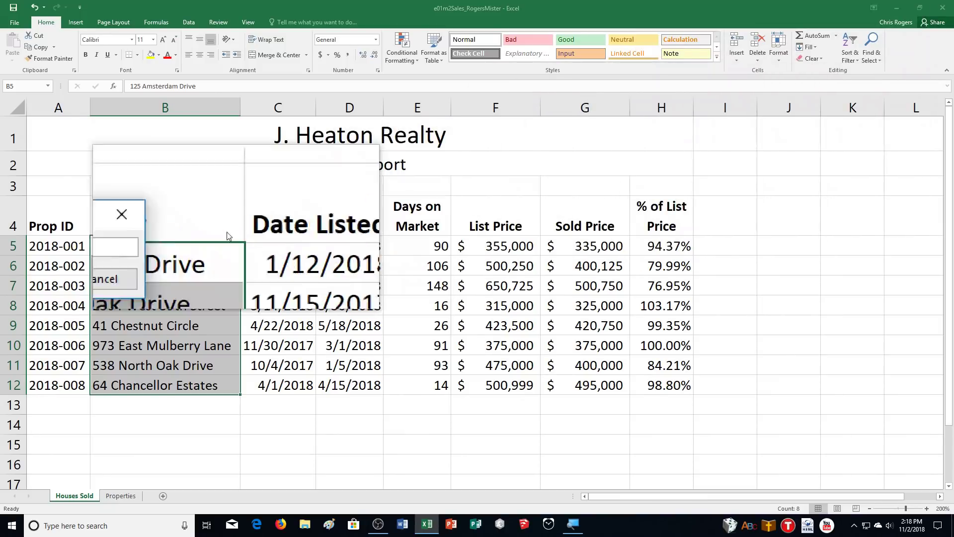
type("2")
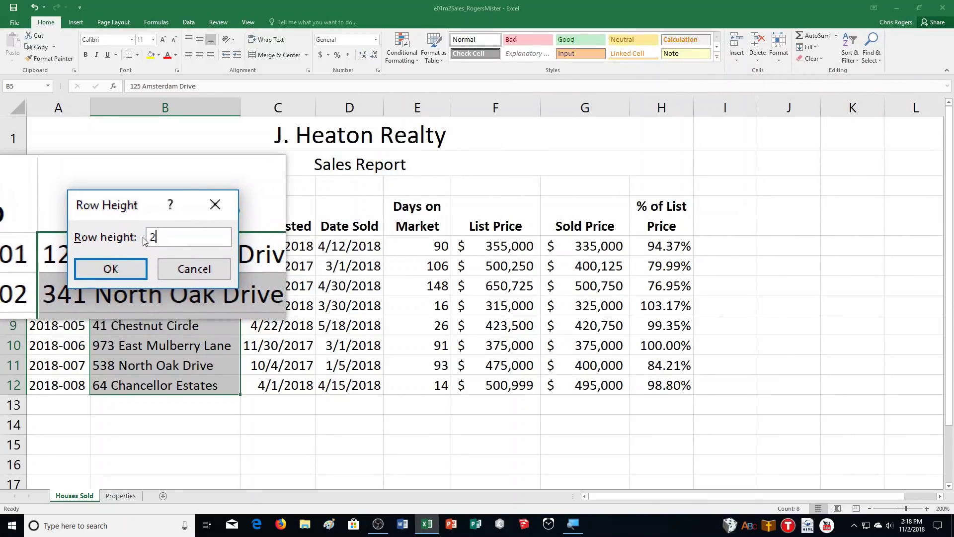
type("5")
key("Return")
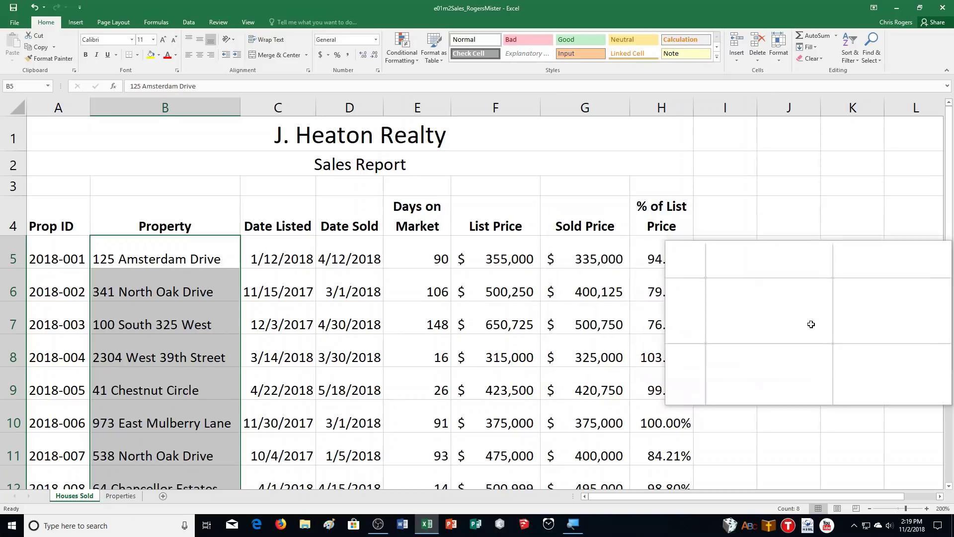
left_click(868, 506)
left_click(868, 506)
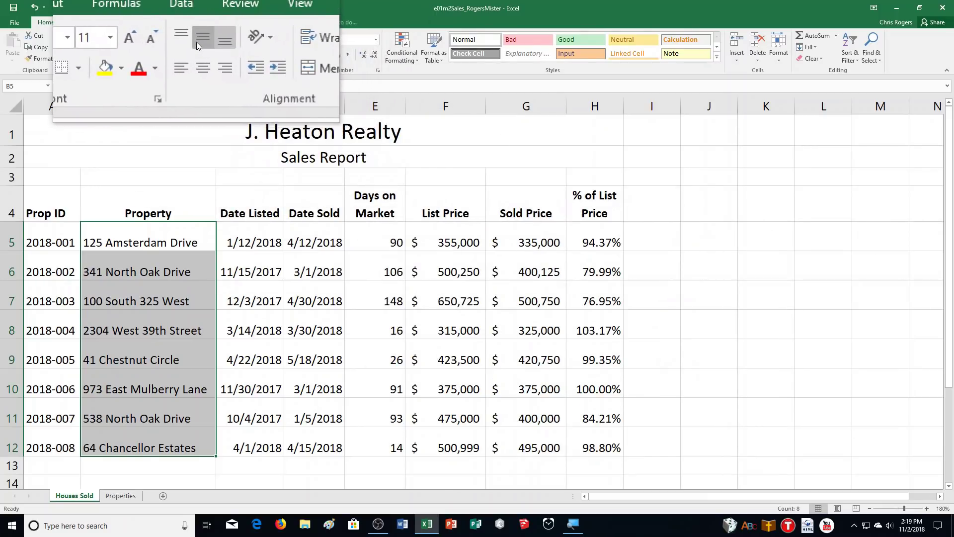
Step: Middle-align the property addresses in B5:B12, then select the table A4:H12
left_click(196, 42)
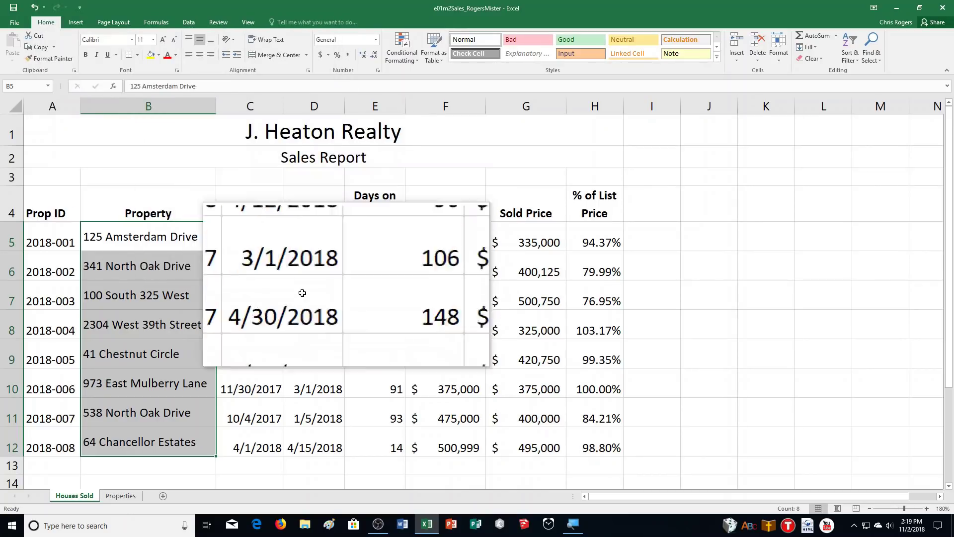
left_click(37, 207)
left_click_drag(44, 209, 579, 443)
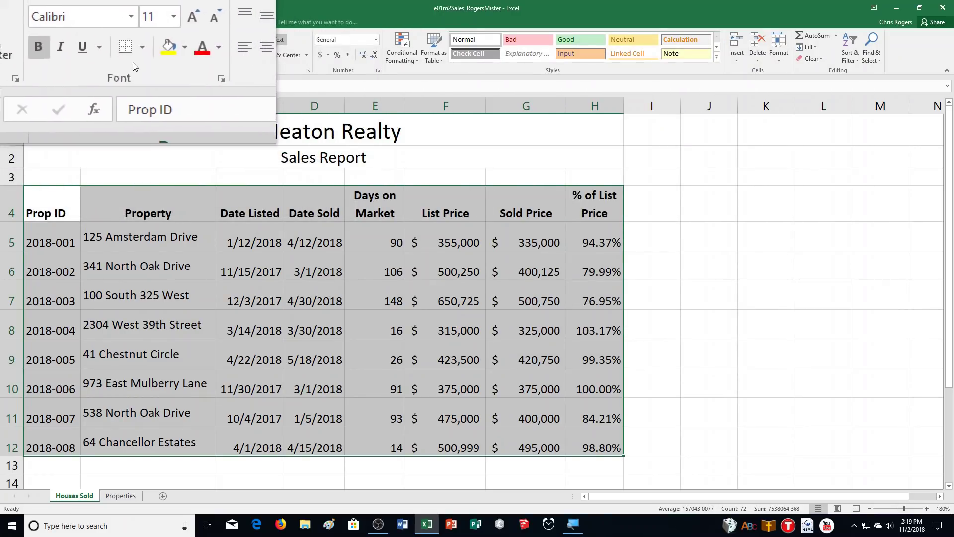
Step: Apply All Borders to the selected A4:H12 sales table
left_click(137, 57)
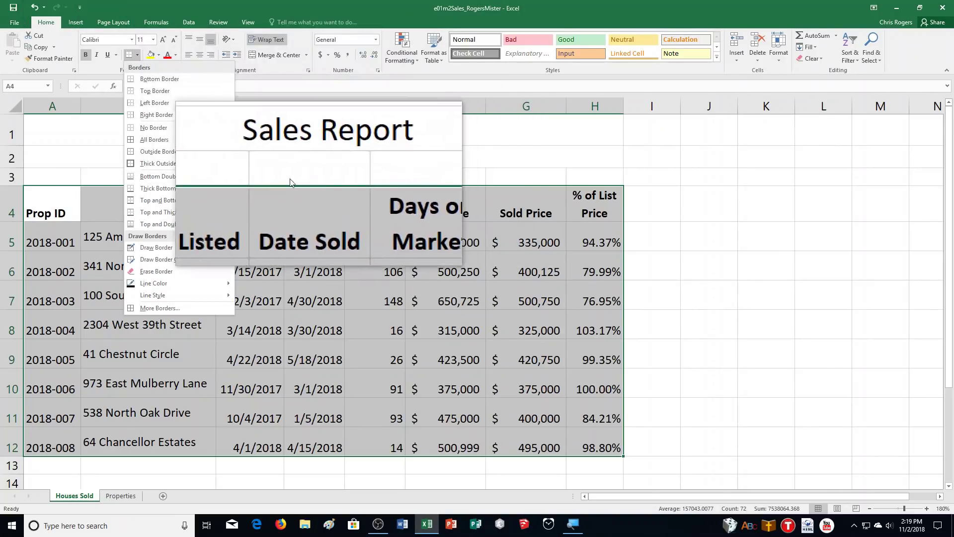
left_click(157, 142)
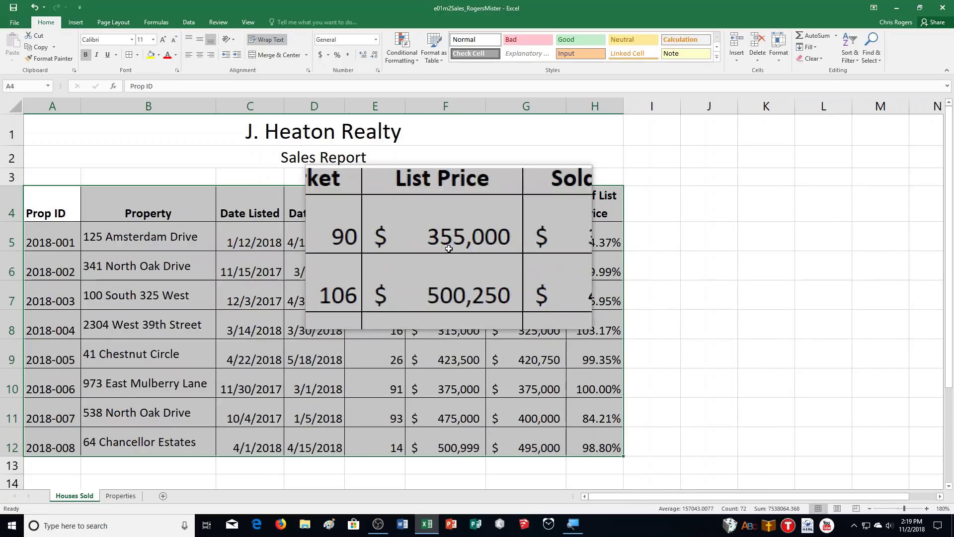
Step: Increase the indent of the Days on Market values in E5:E12
left_click(375, 246)
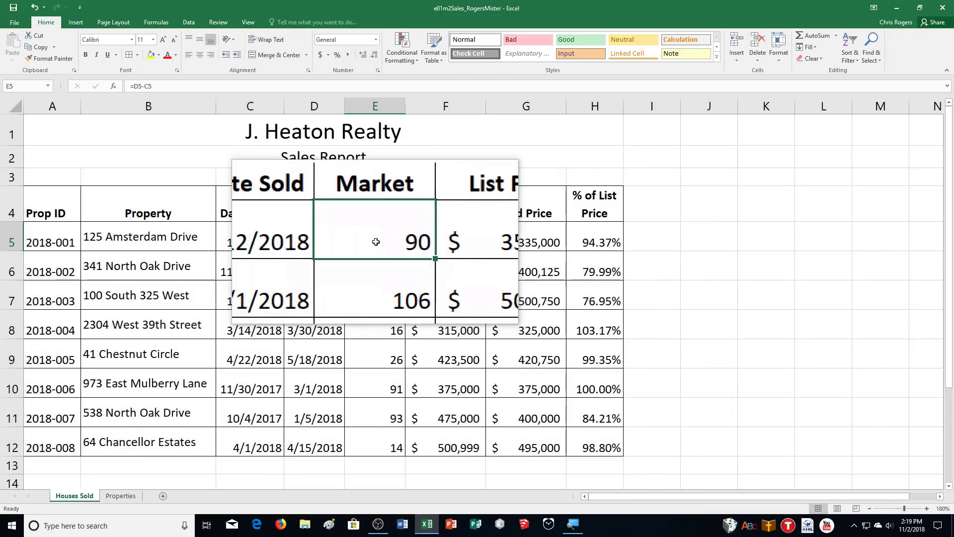
left_click_drag(375, 243, 402, 434)
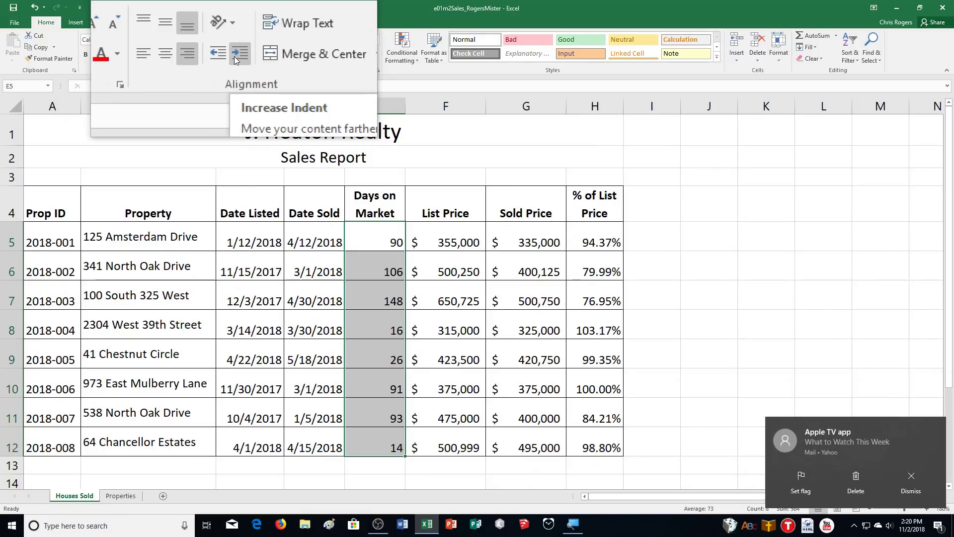
left_click(236, 58)
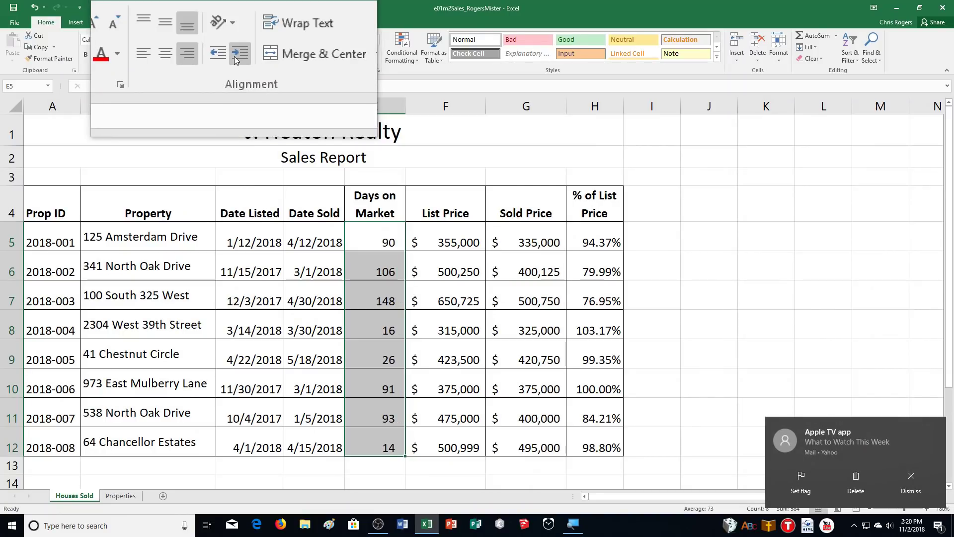
left_click(903, 481)
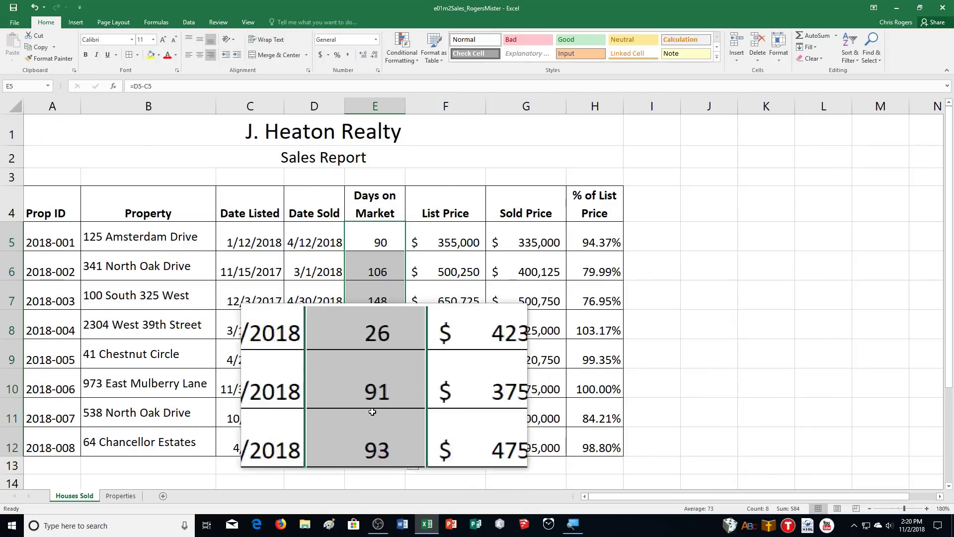
Step: Set the Page Layout print scale to 120%
left_click(164, 231)
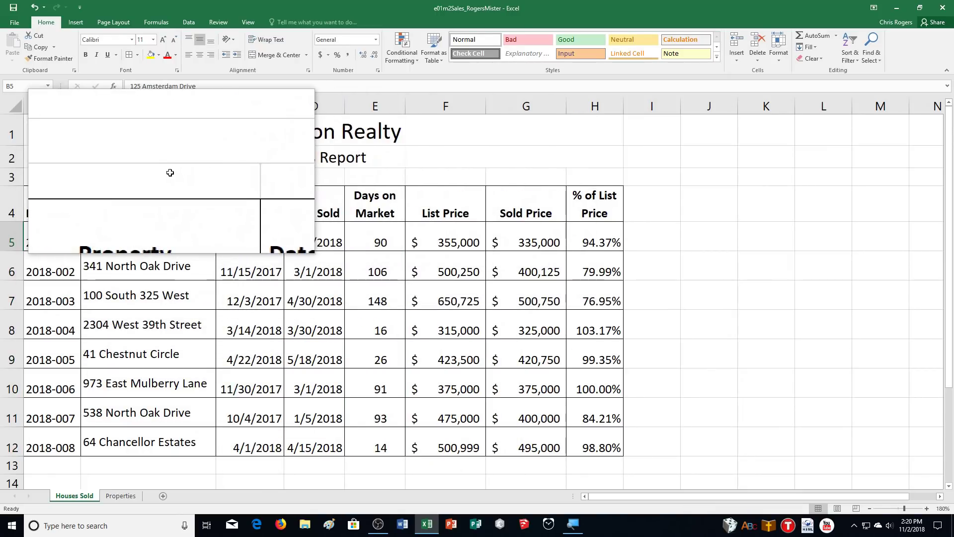
left_click(113, 22)
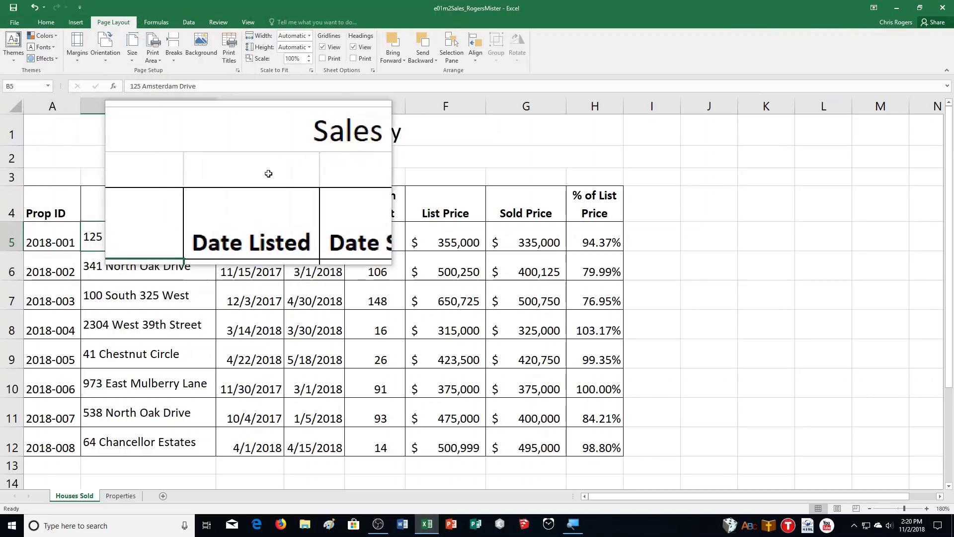
left_click(292, 58)
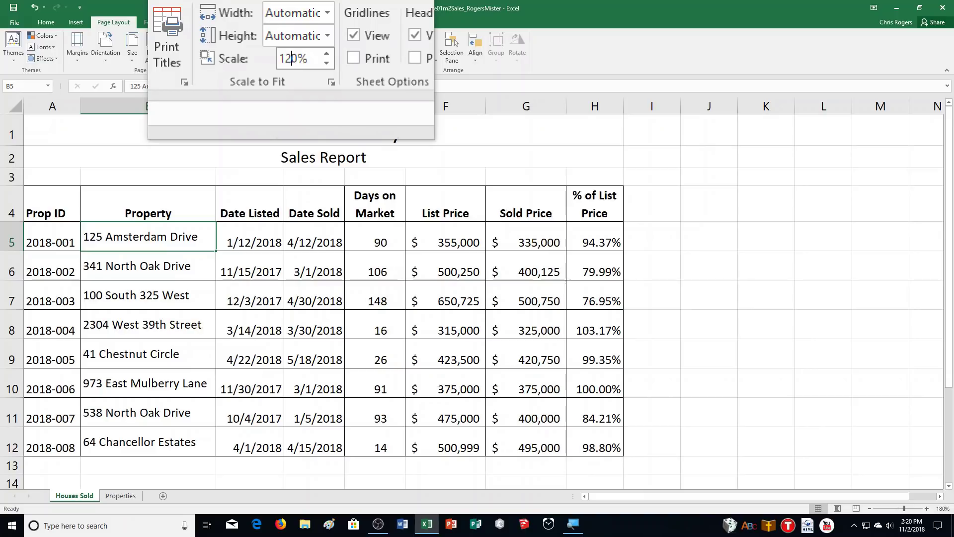
key("Return")
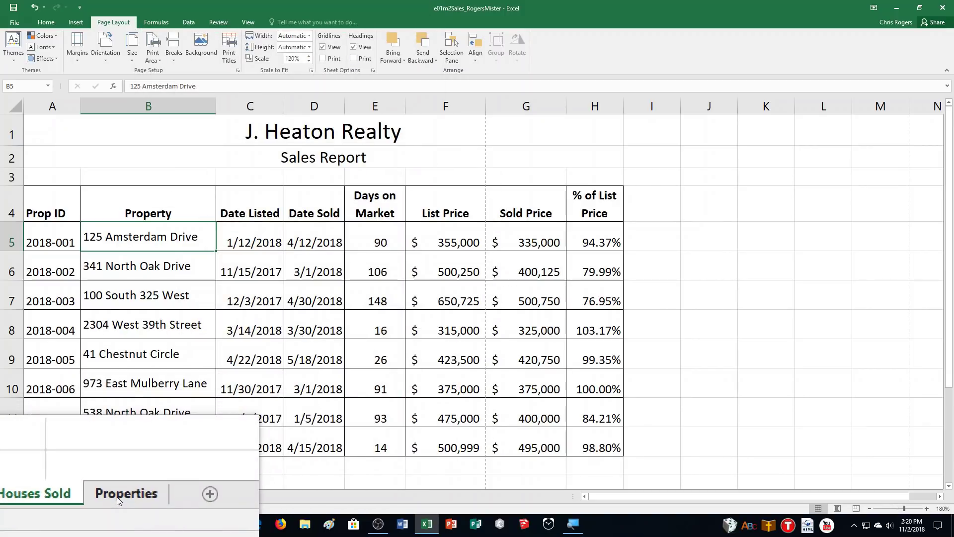
Step: Permanently delete the Properties sheet
right_click(116, 497)
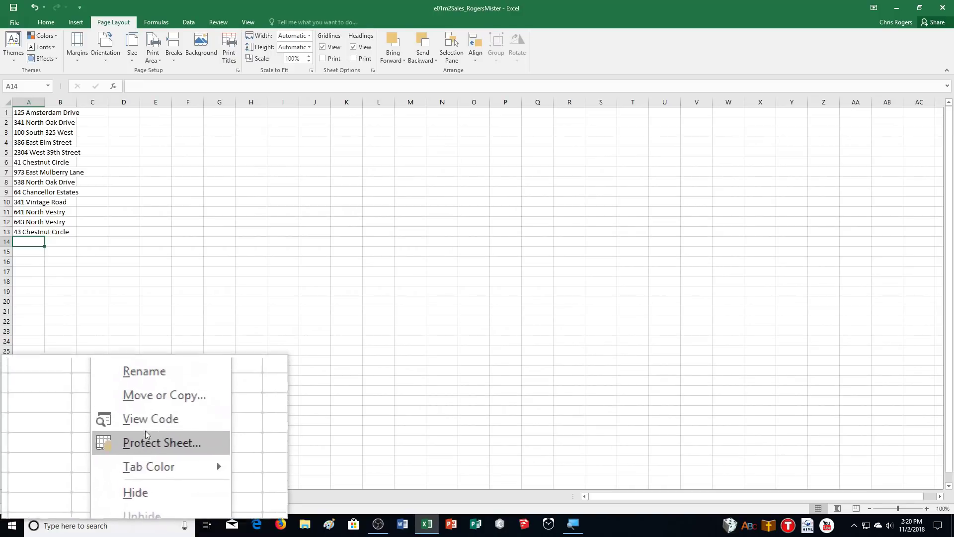
left_click(147, 388)
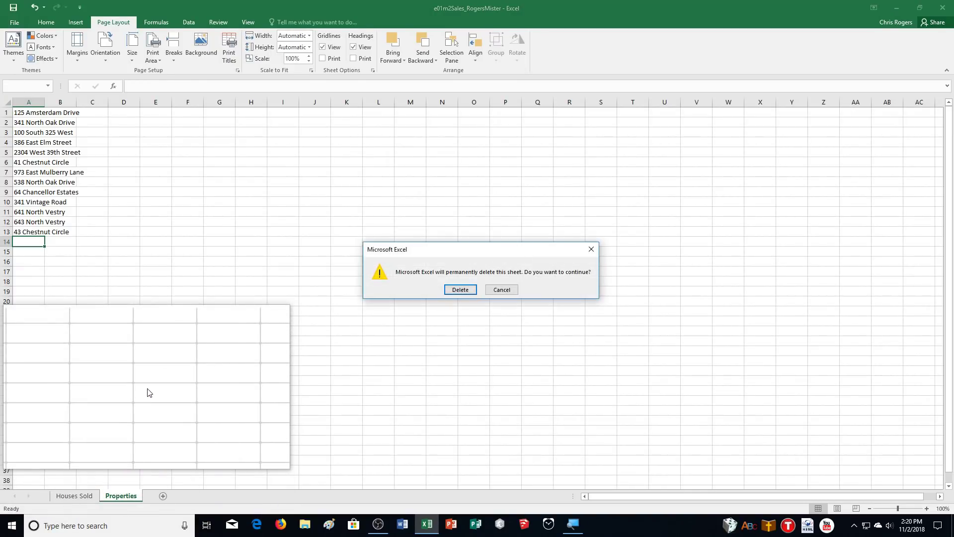
left_click(470, 288)
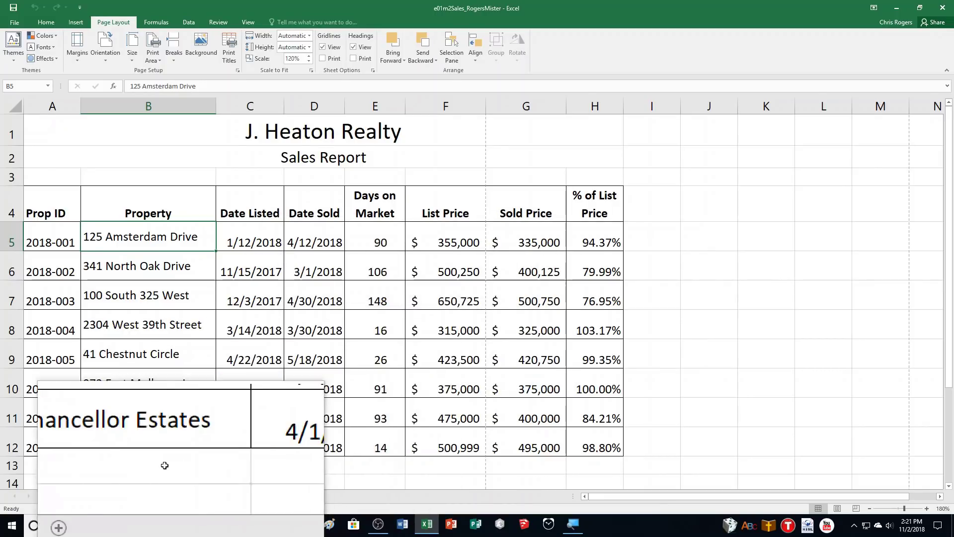
Step: Add a new blank sheet and name it Formulas
left_click(126, 493)
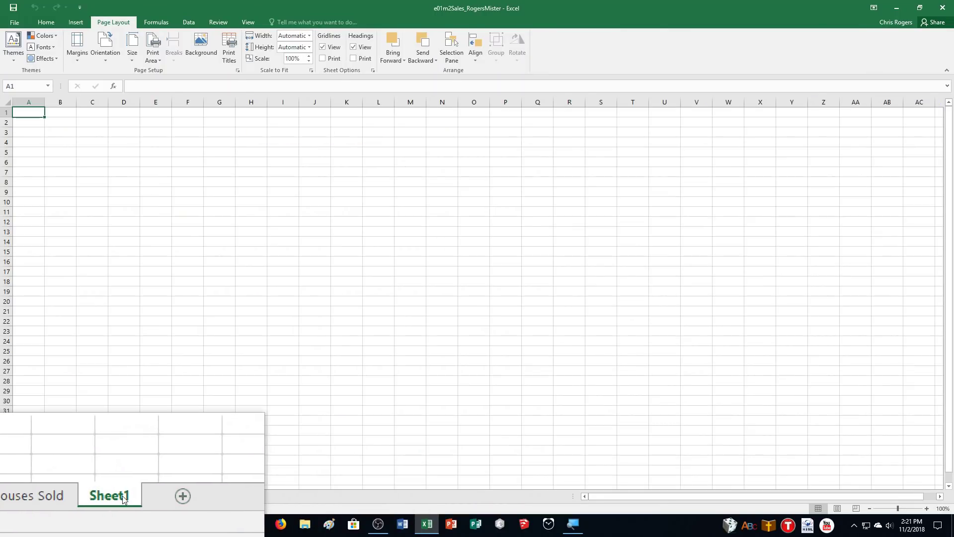
double_click(123, 496)
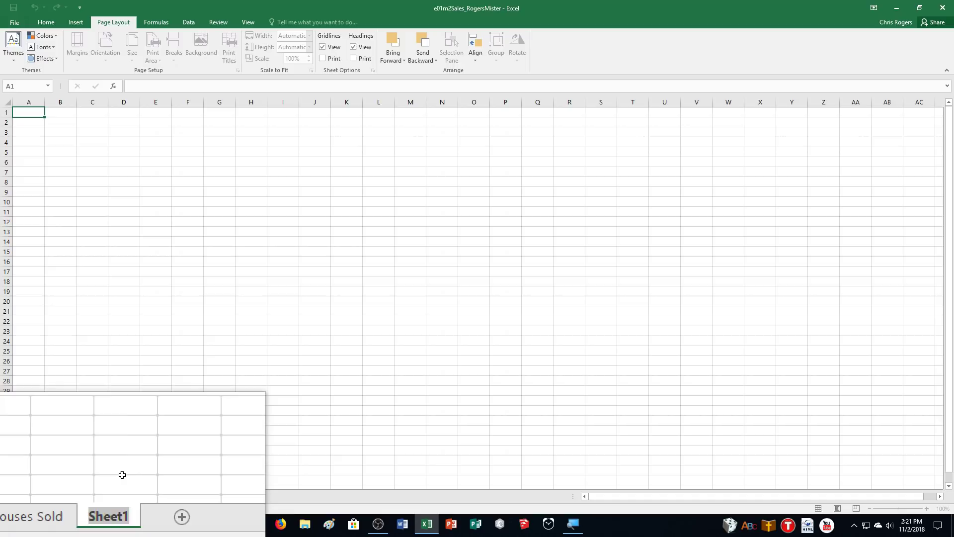
type("Formulas")
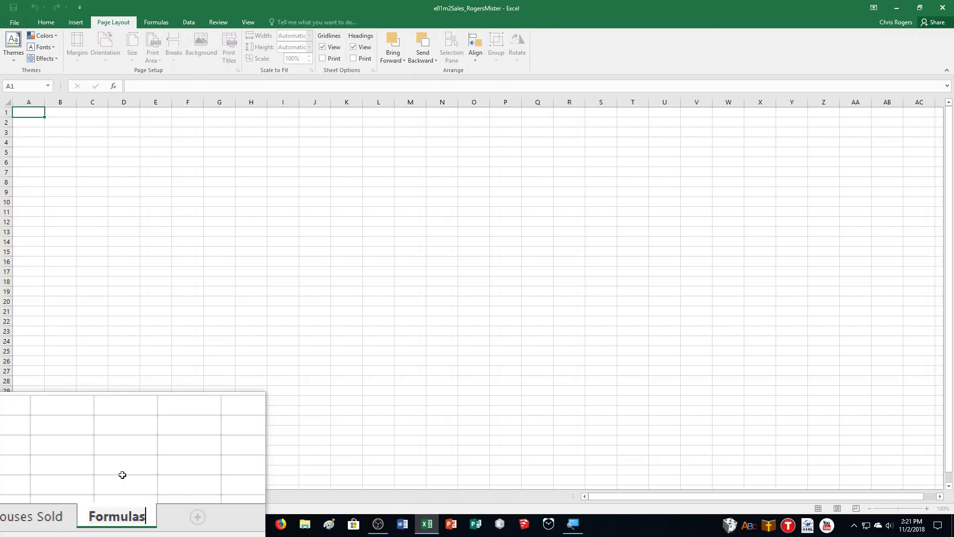
key("Return")
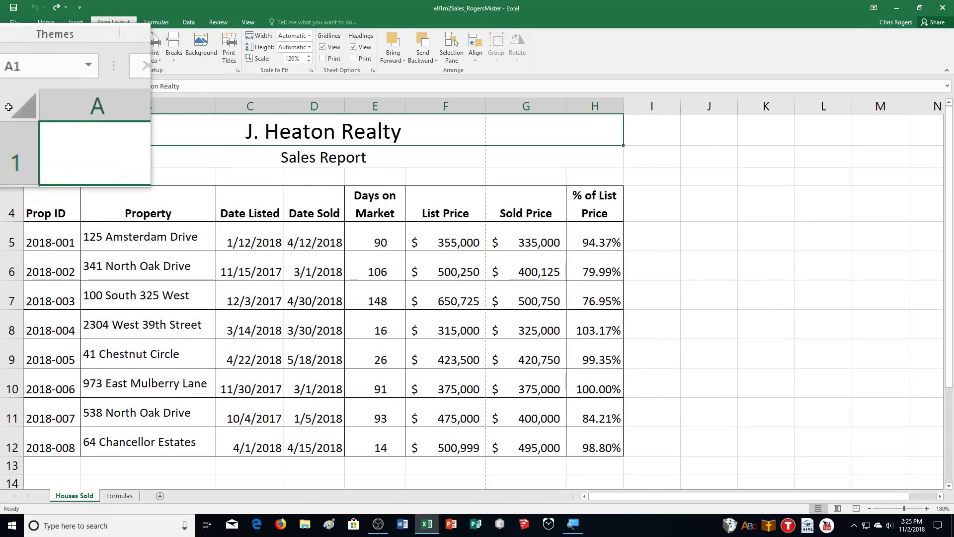
Step: Copy the entire Houses Sold sheet and paste it into the Formulas sheet
left_click(17, 110)
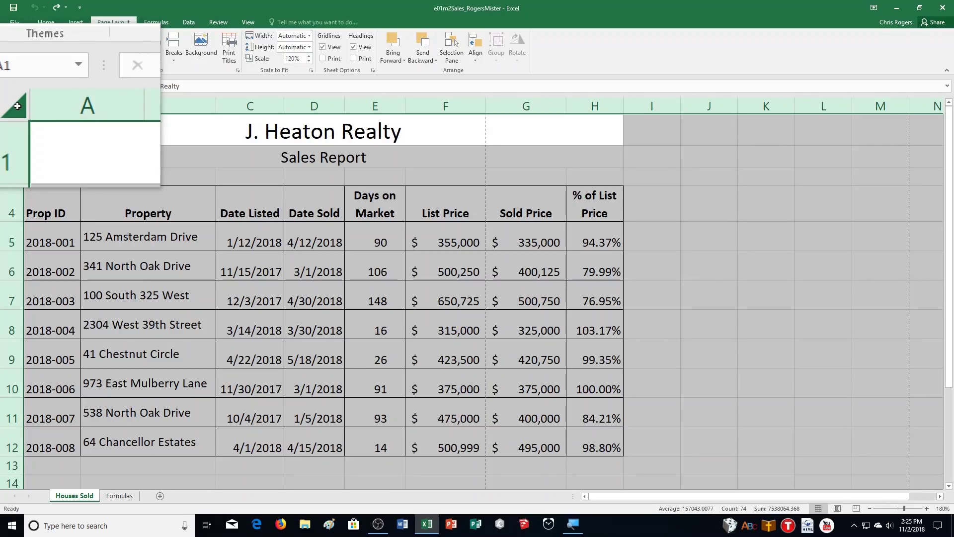
key("ctrl+c")
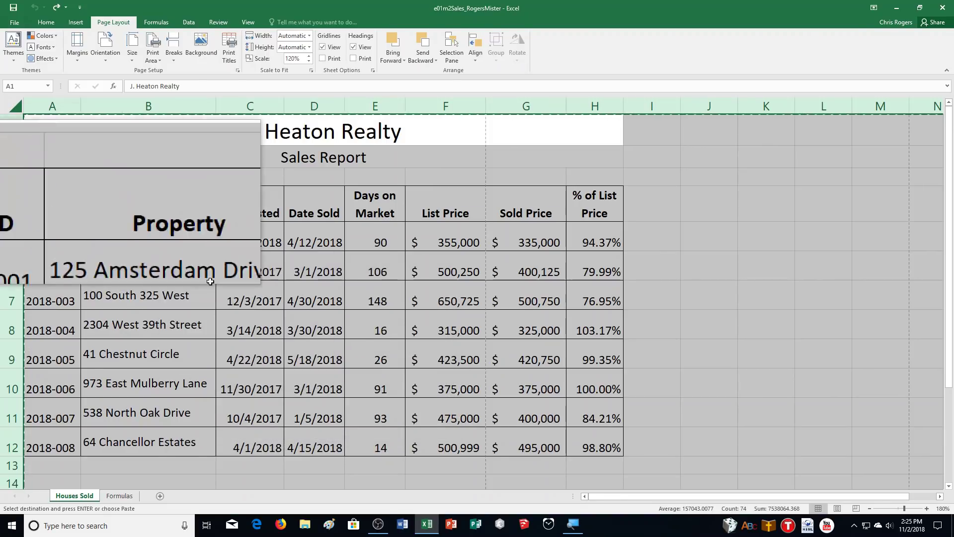
left_click(121, 496)
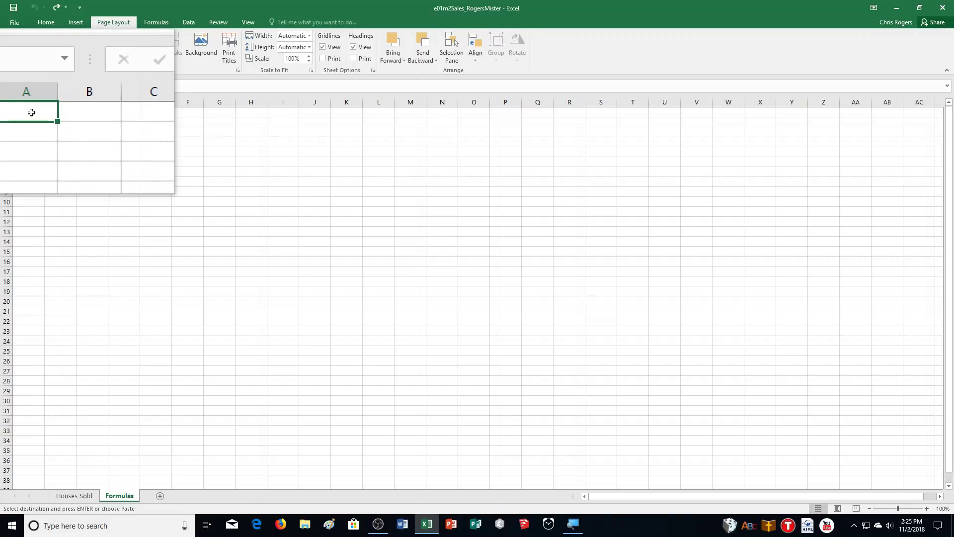
key("Return")
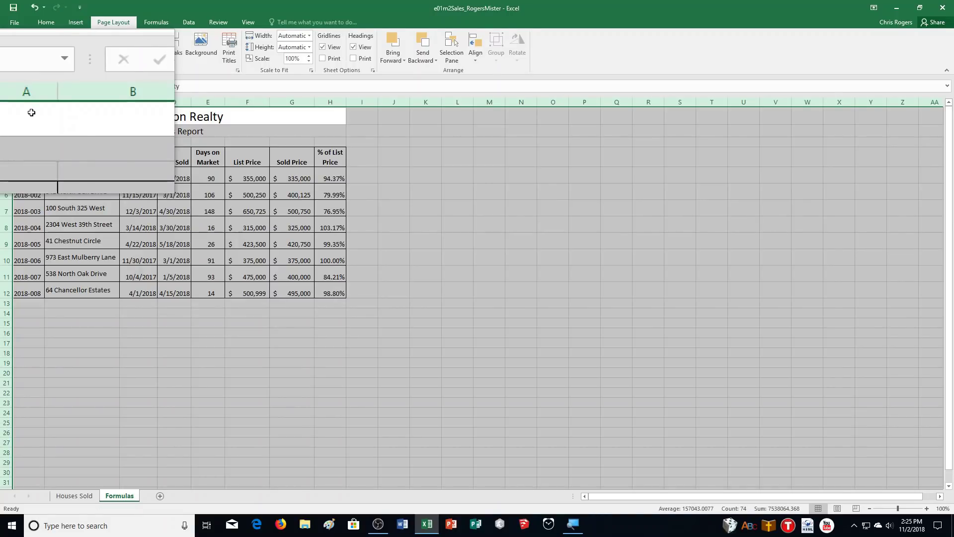
left_click(330, 323)
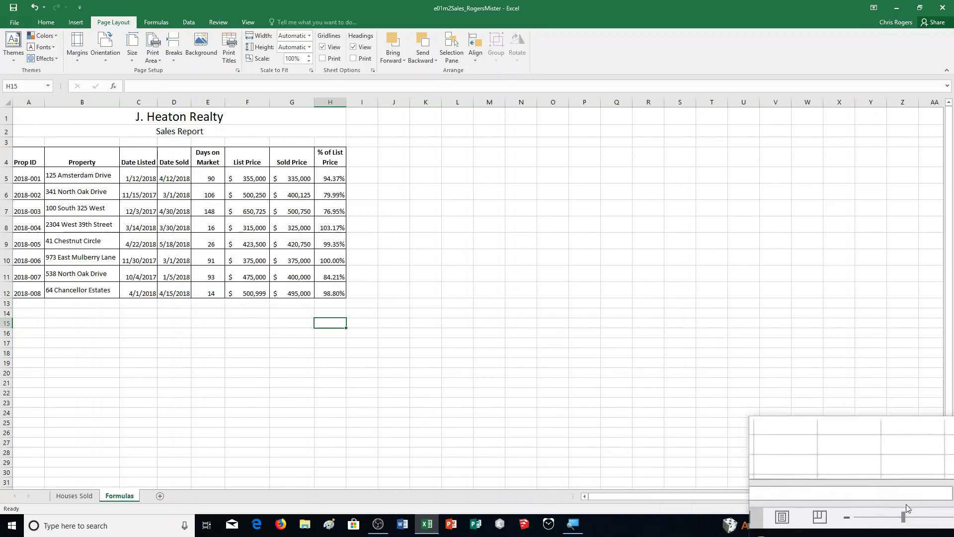
left_click(907, 508)
left_click(927, 508)
left_click(927, 508)
left_click(927, 508)
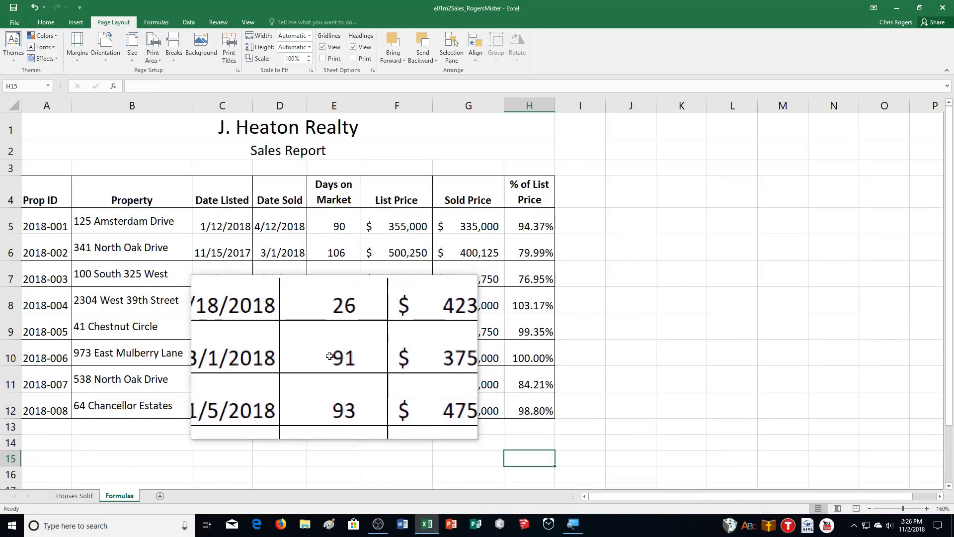
Step: Hide columns C and D (Date Listed and Date Sold) on the Formulas sheet
left_click(246, 105)
left_click_drag(246, 103, 263, 103)
right_click(264, 103)
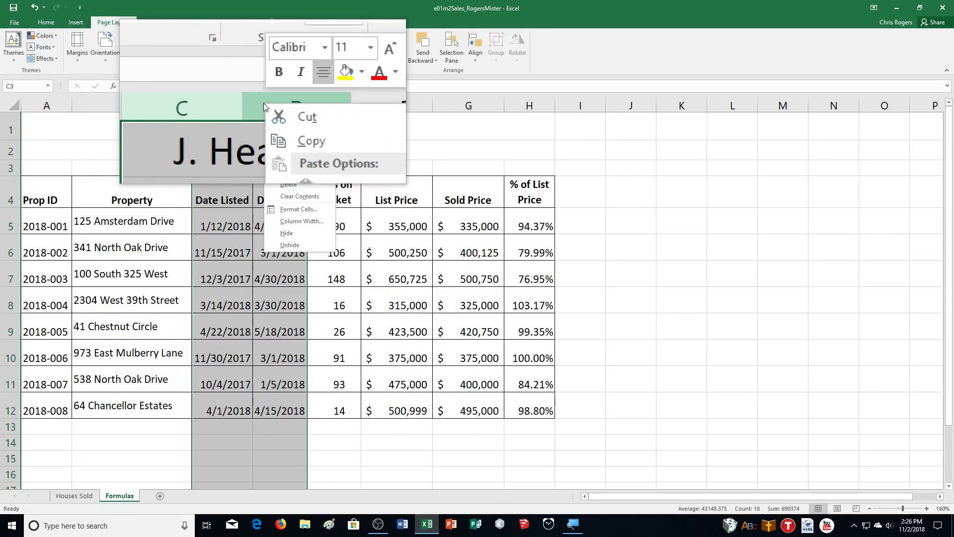
left_click(308, 231)
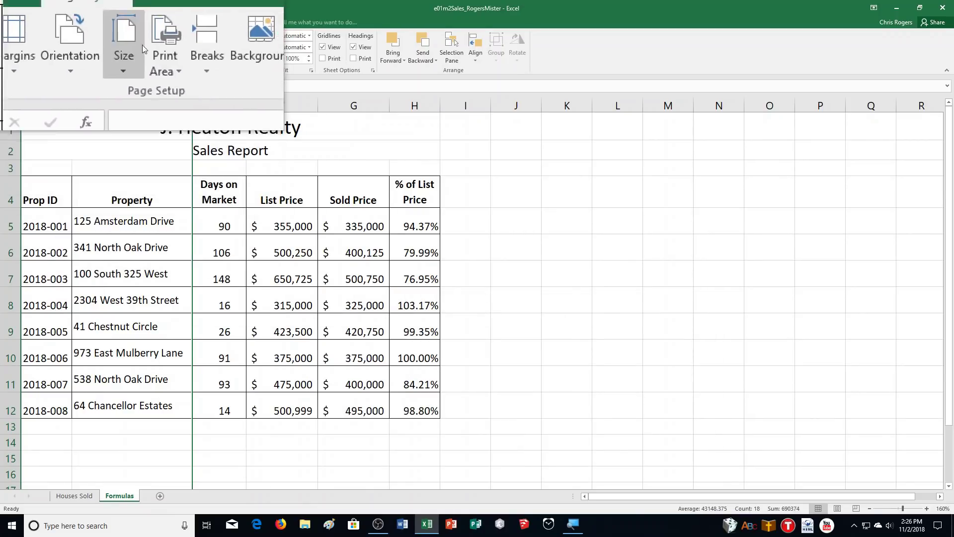
left_click(156, 22)
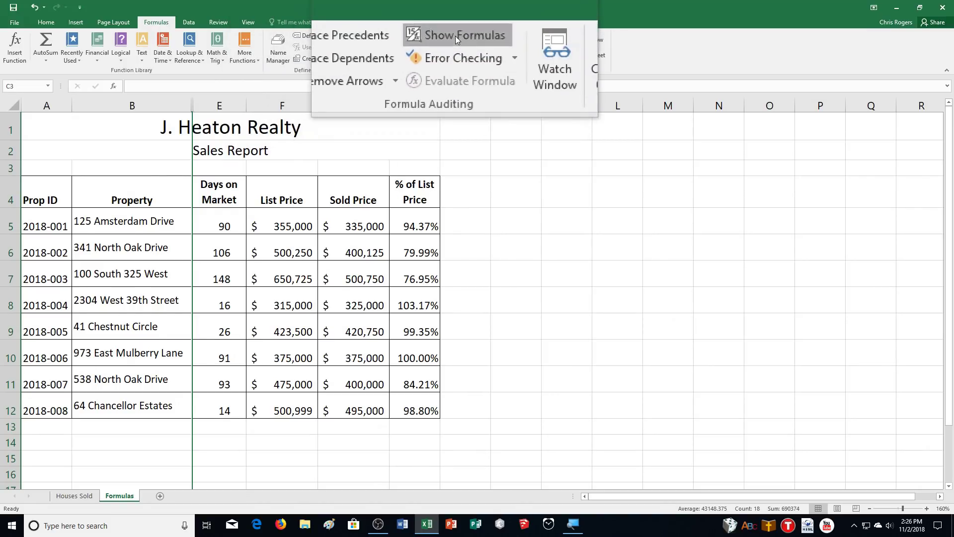
Step: Show the Formulas sheet's formulas (e.g. =D5-C5) instead of results and enable printing gridlines
left_click(456, 36)
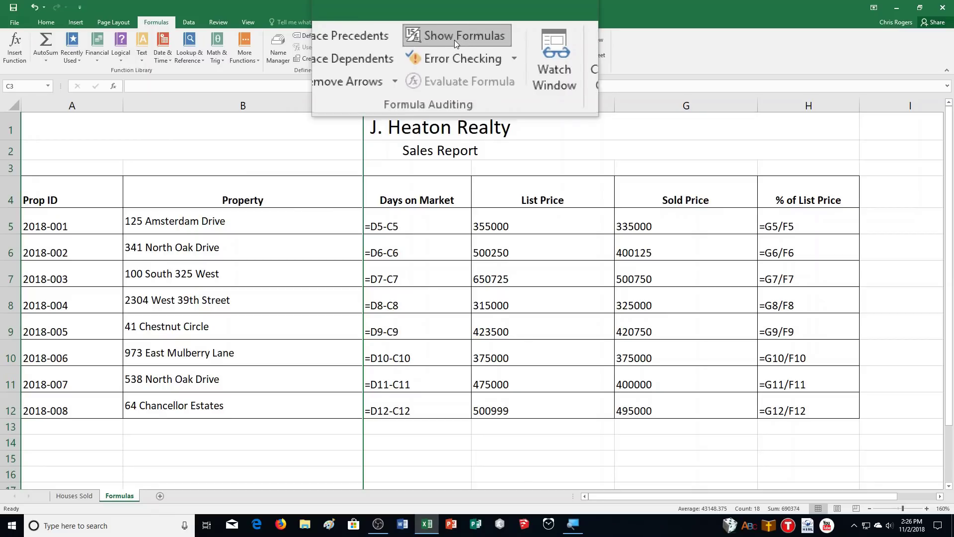
left_click(117, 21)
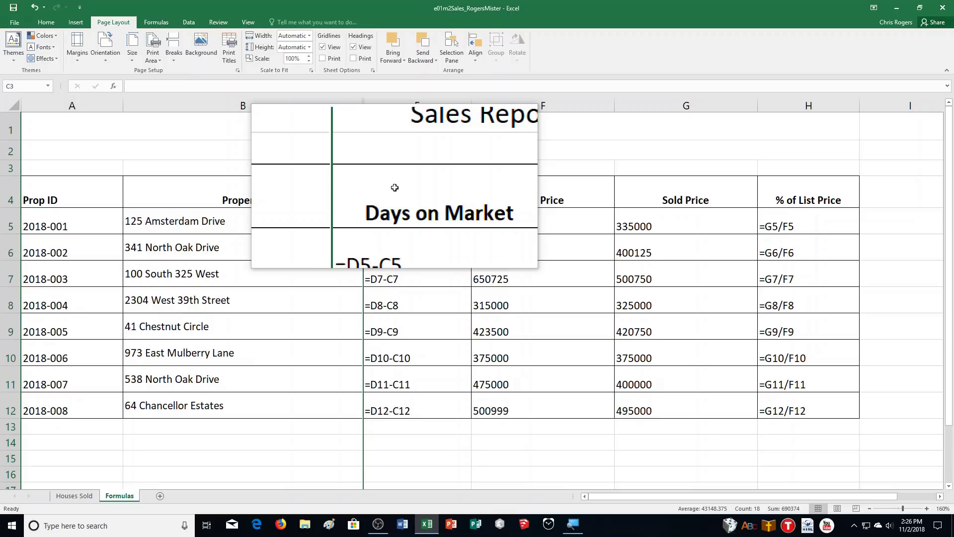
left_click(322, 60)
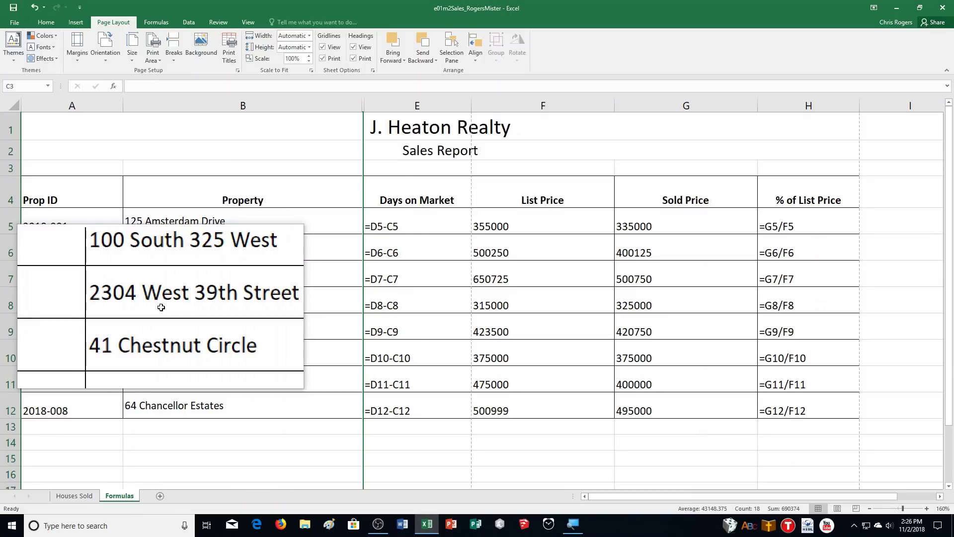
Step: Group the Houses Sold sheet with Formulas and set both to landscape orientation
left_click(83, 498, "ctrl")
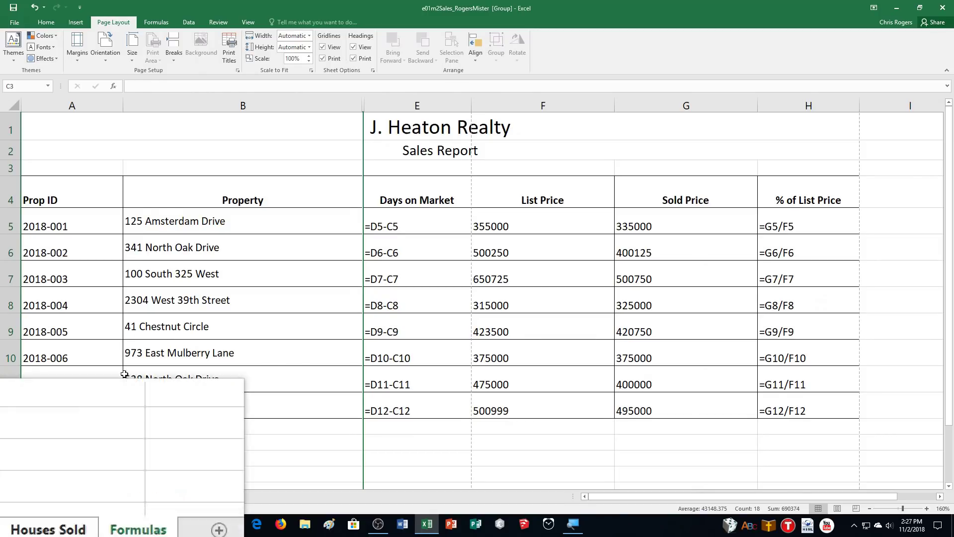
left_click(110, 64)
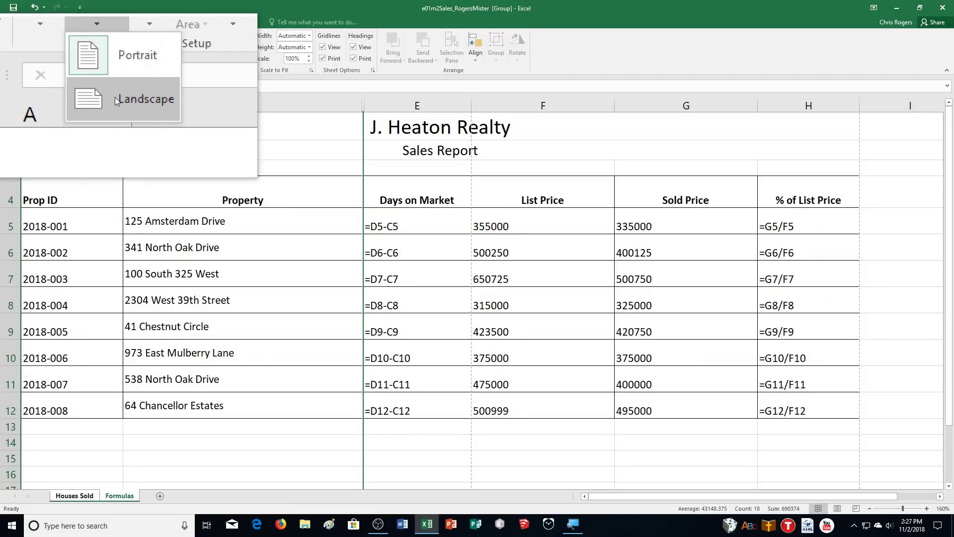
left_click(115, 100)
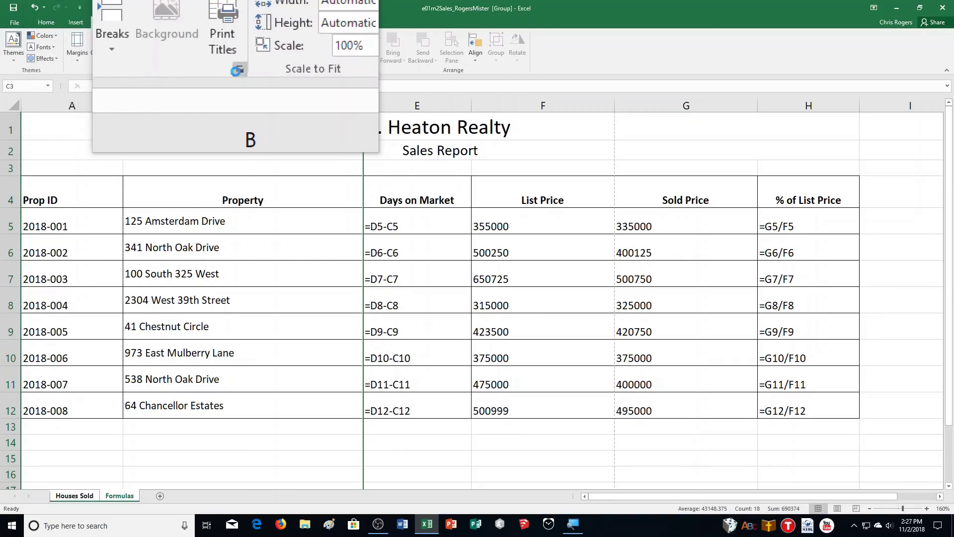
Step: In Page Setup margins, center the grouped sheets horizontally and vertically on the page
left_click(237, 72)
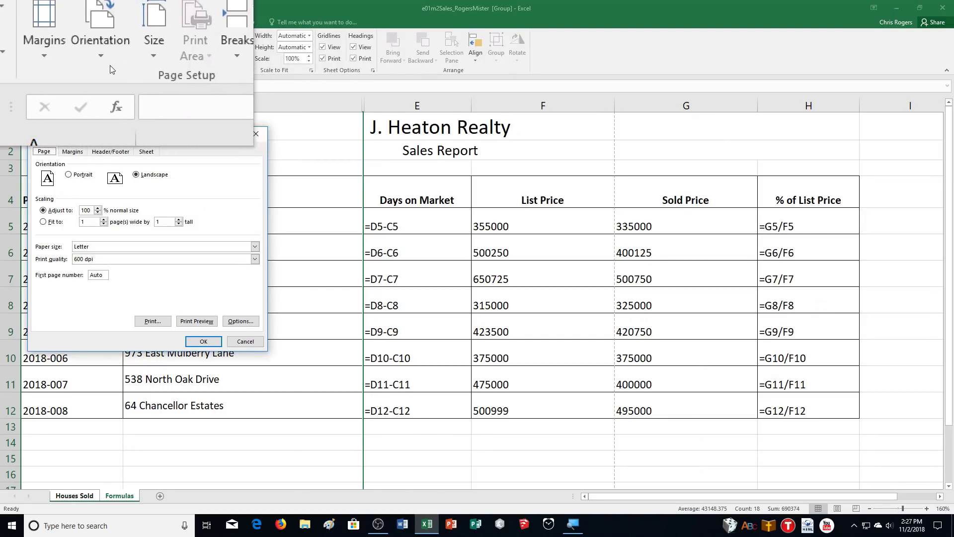
left_click(73, 151)
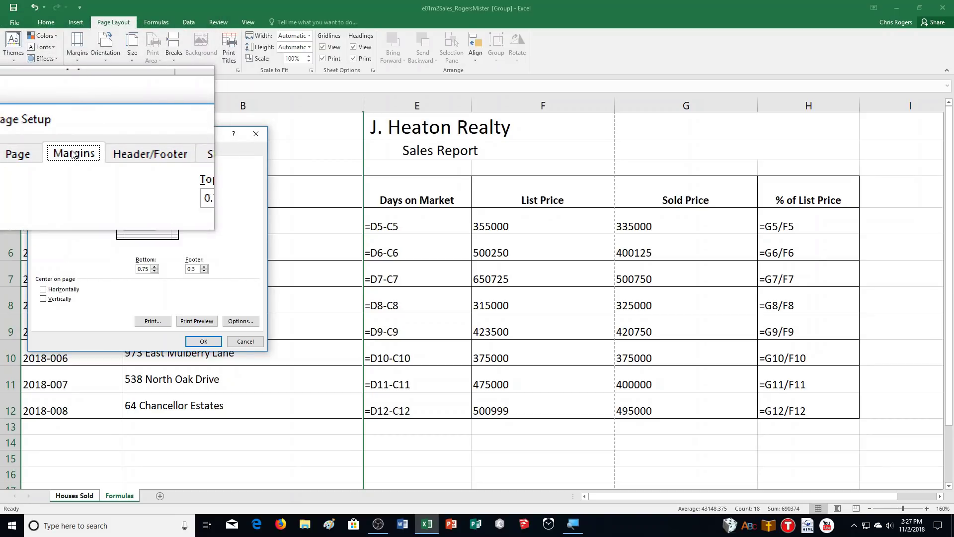
left_click(50, 292)
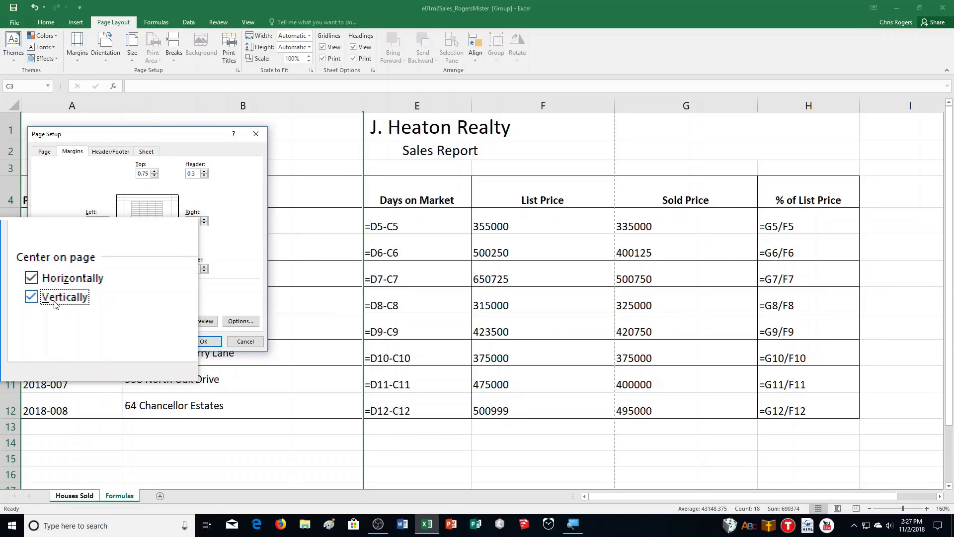
left_click(121, 155)
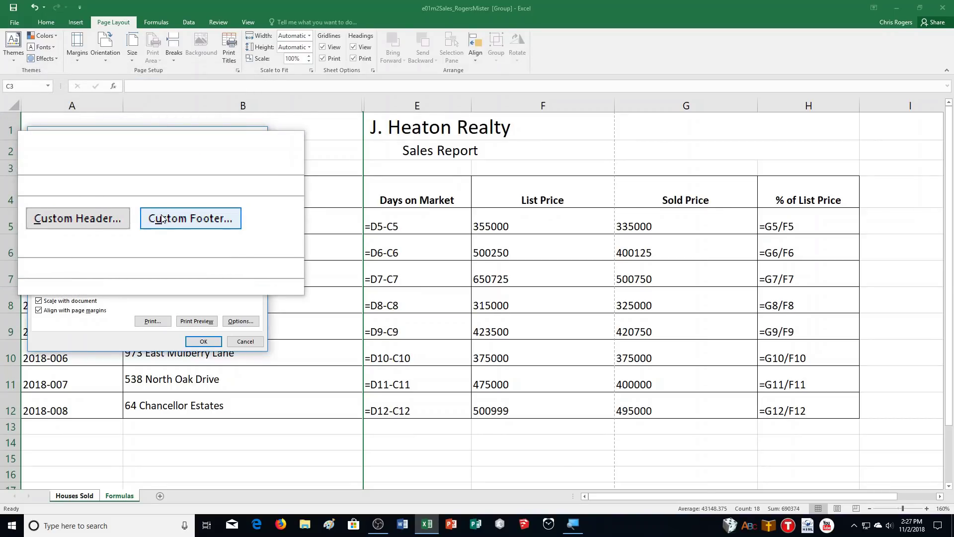
Step: Add a custom footer: the author's name left, sheet name center, file name right
left_click(163, 219)
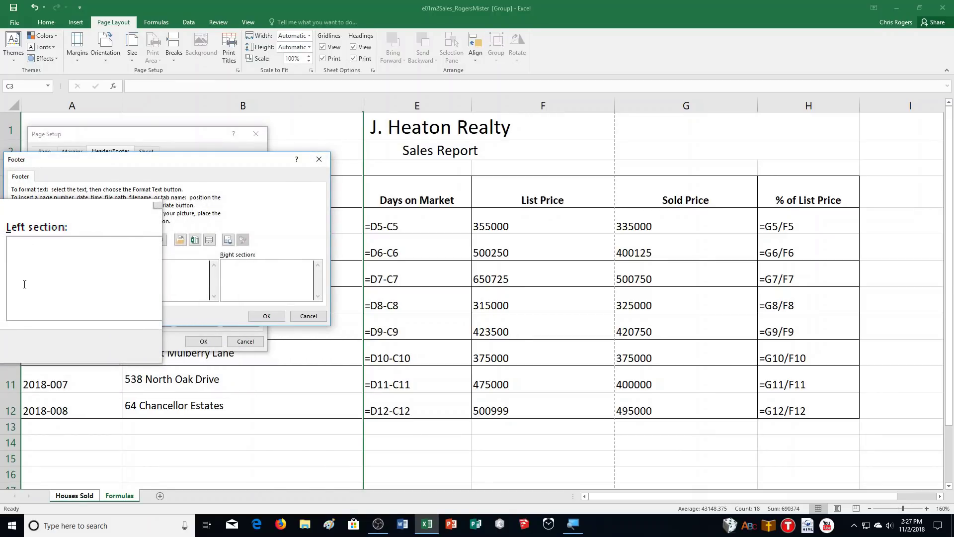
type("Mister Rogers")
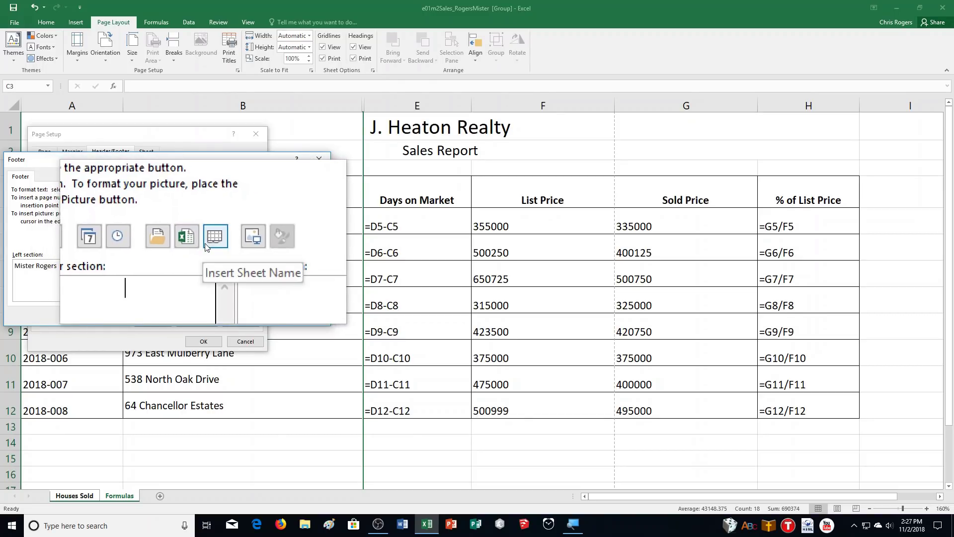
left_click(206, 246)
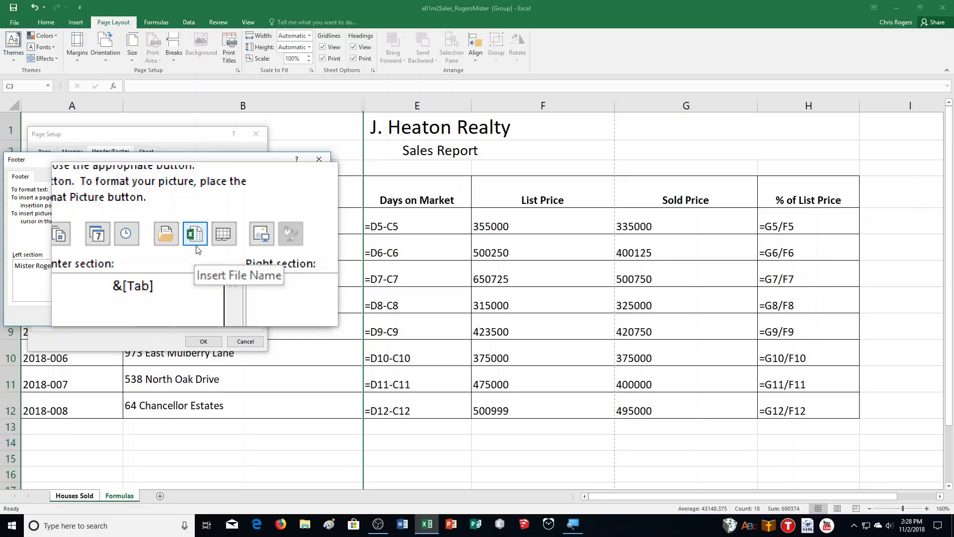
left_click(195, 247)
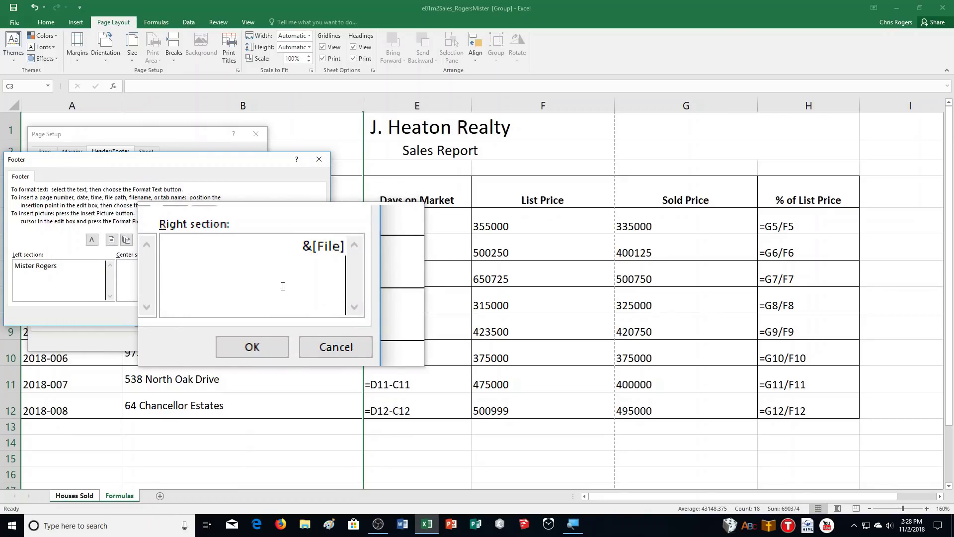
left_click(269, 316)
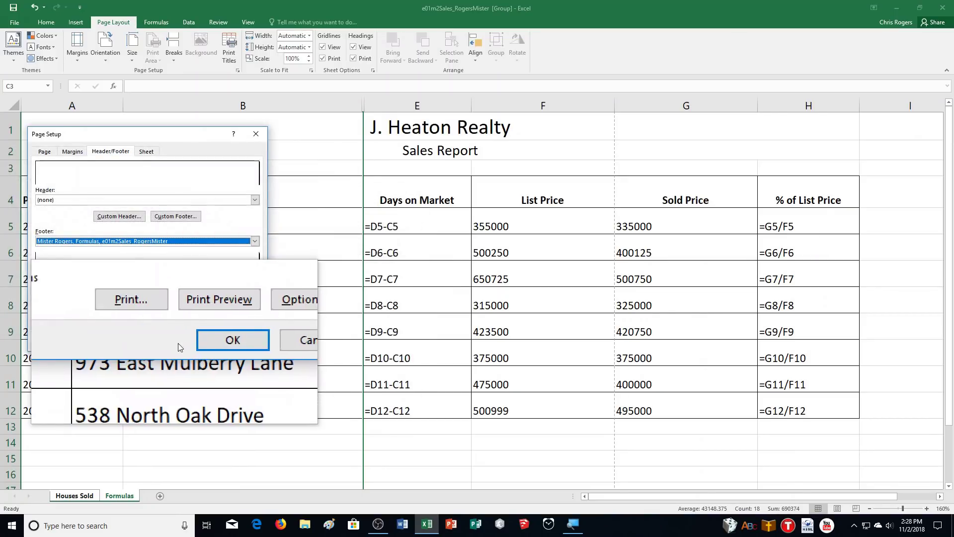
left_click(202, 338)
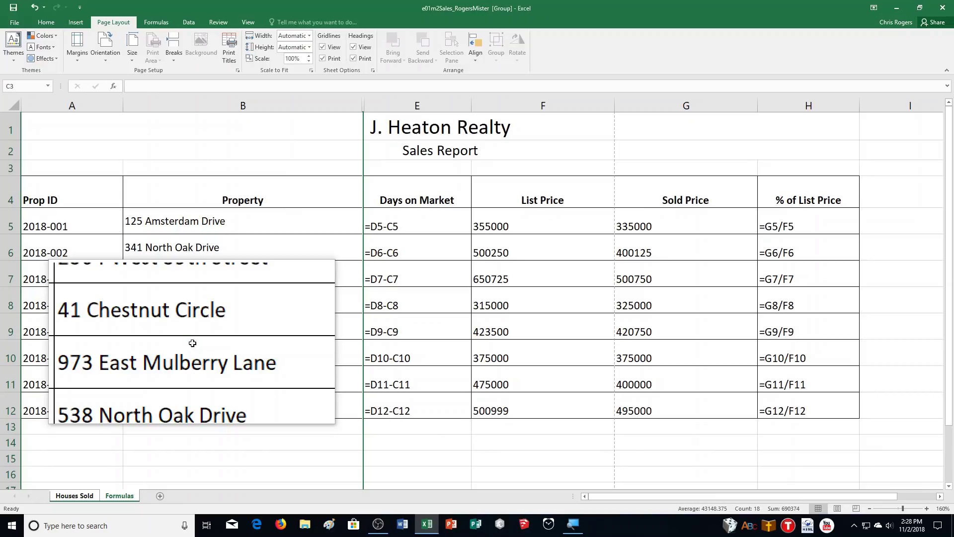
Step: Ungroup the sheets and return to the formatted Houses Sold sheet
left_click(874, 317)
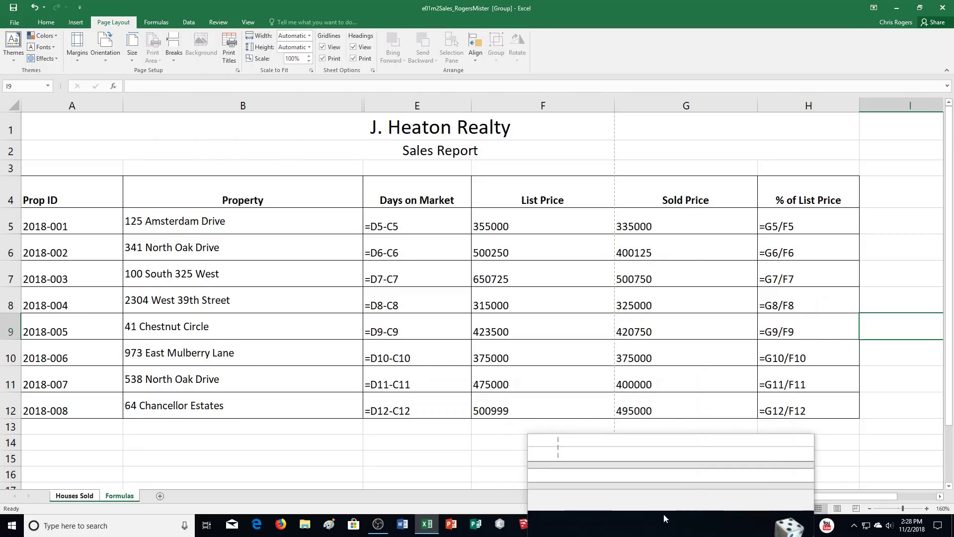
left_click(82, 497)
left_click(82, 497)
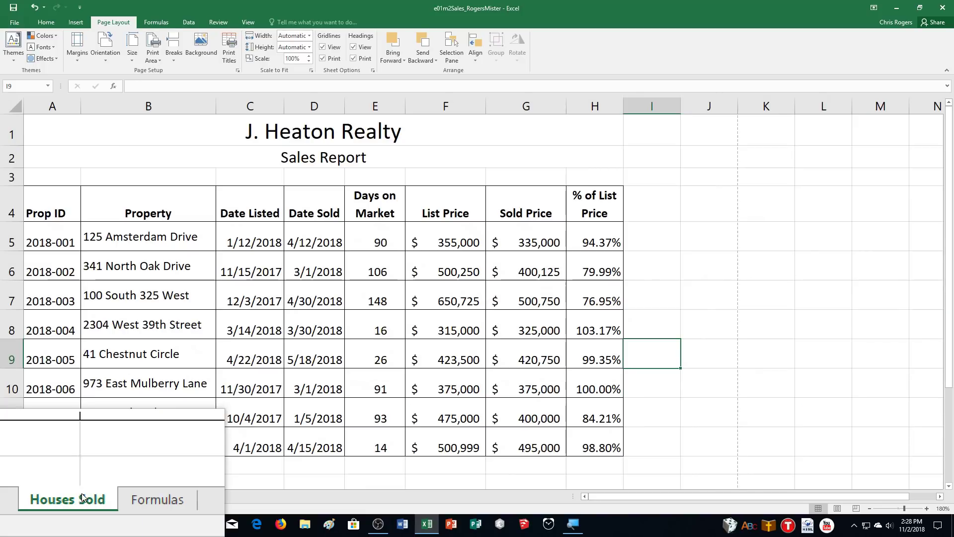